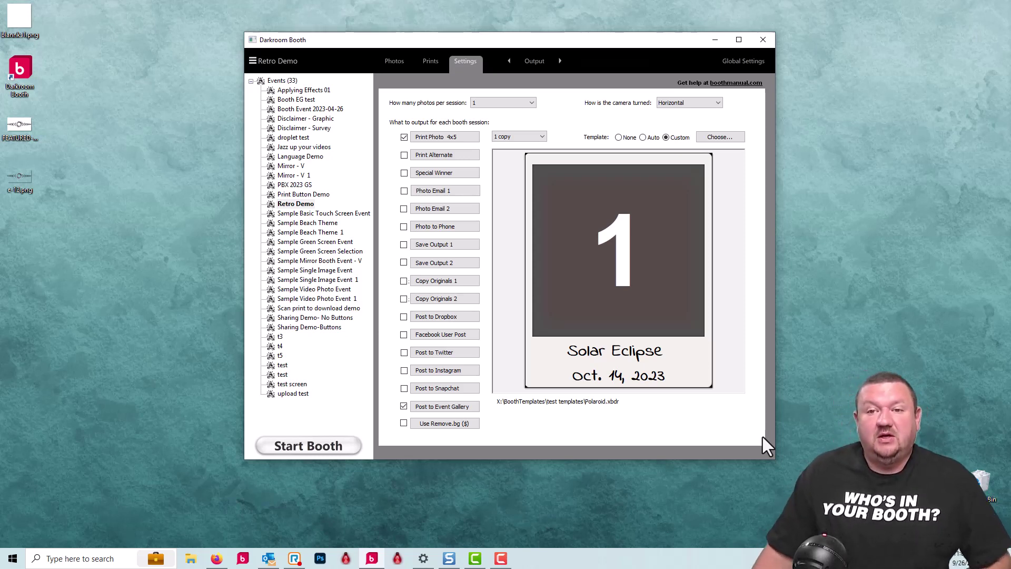
In Firefox, open fontsquirrel.com and search for 'hand' fonts
left_click(217, 559)
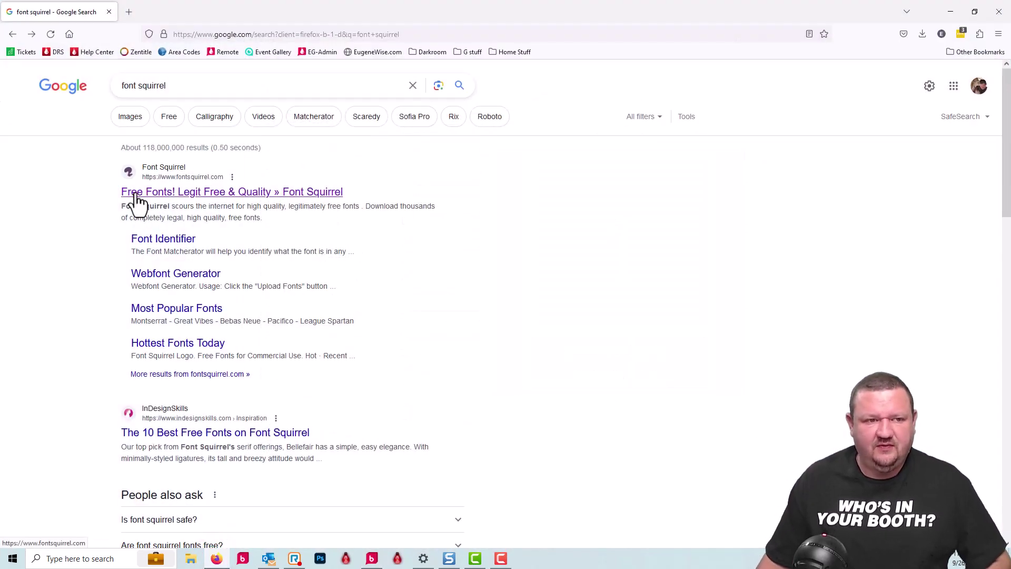
left_click(136, 197)
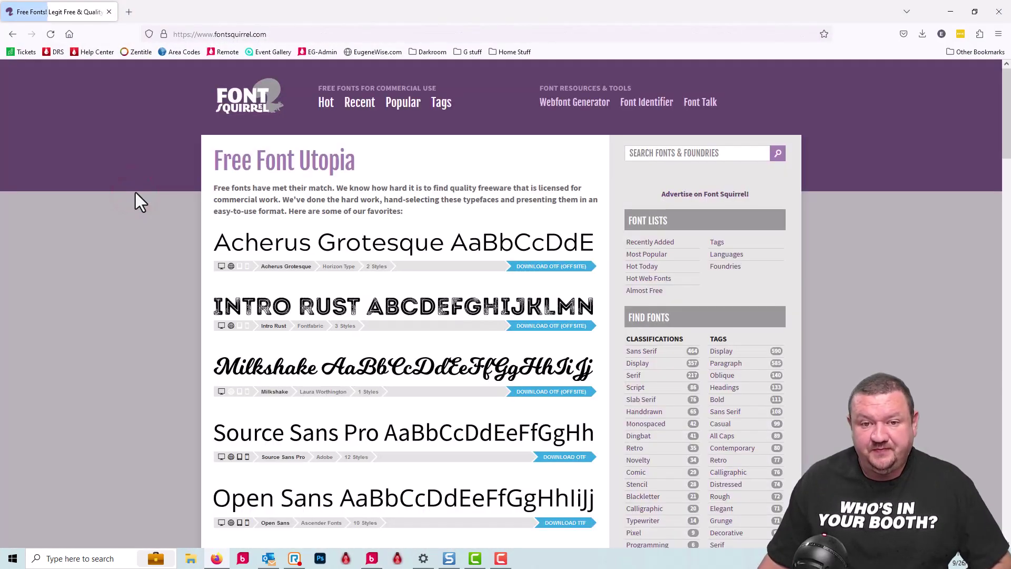
left_click(664, 153)
type("hand")
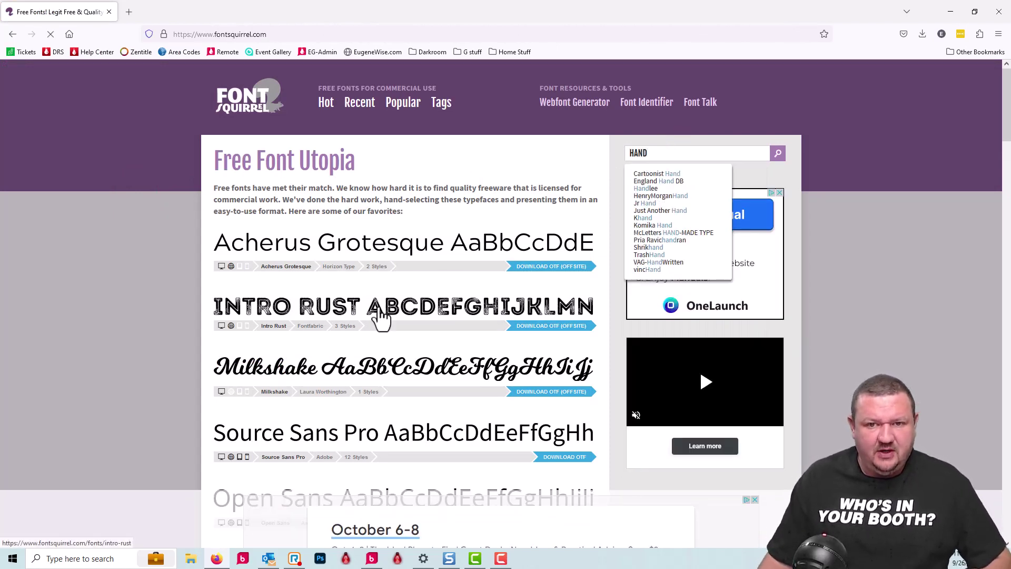
scroll(379, 313, "down", 10)
key("Return")
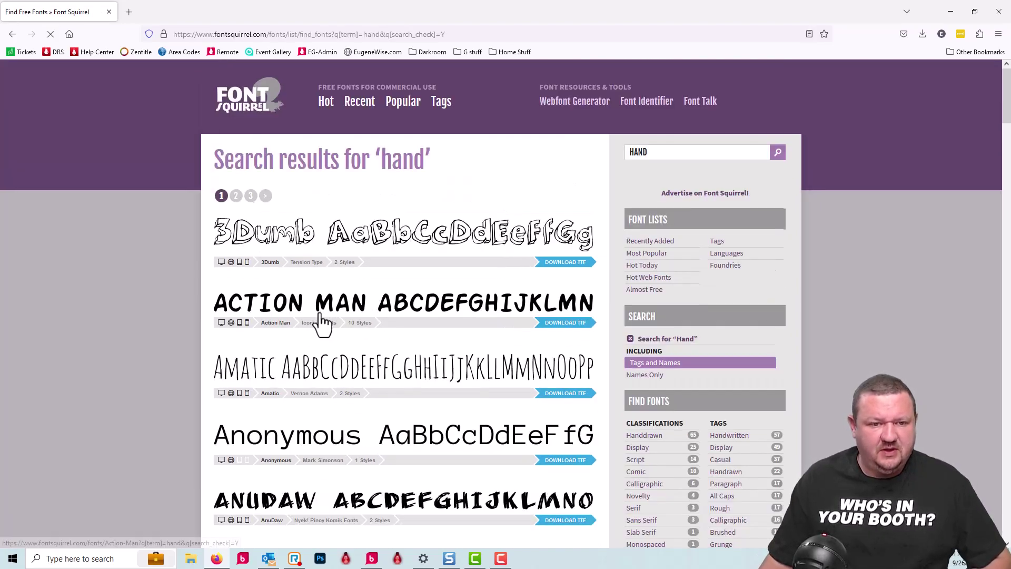
Scroll the 'hand' search results until the Desyrel font is in view
scroll(322, 316, "down", 10)
scroll(320, 315, "down", 20)
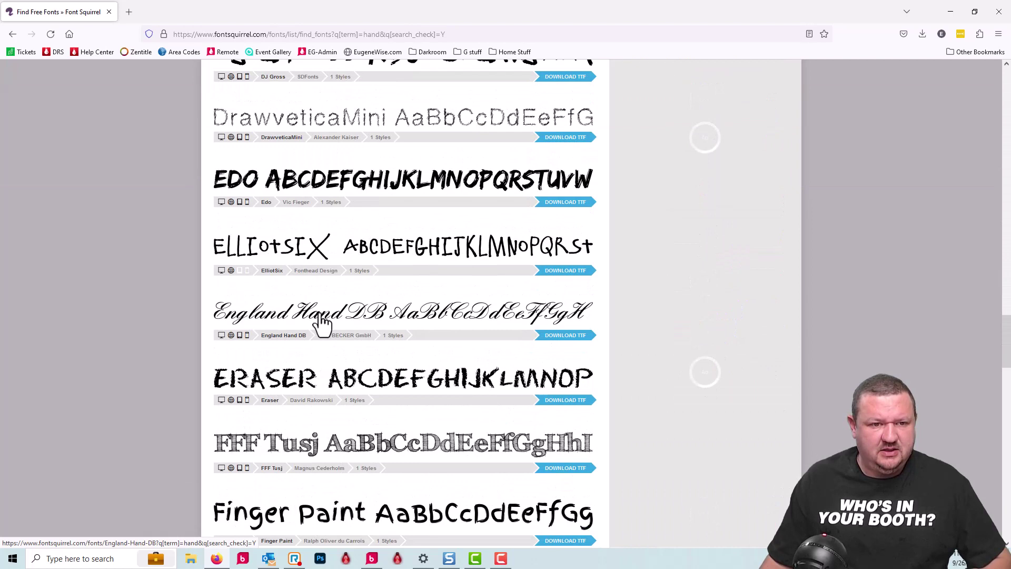
scroll(322, 321, "up", 5)
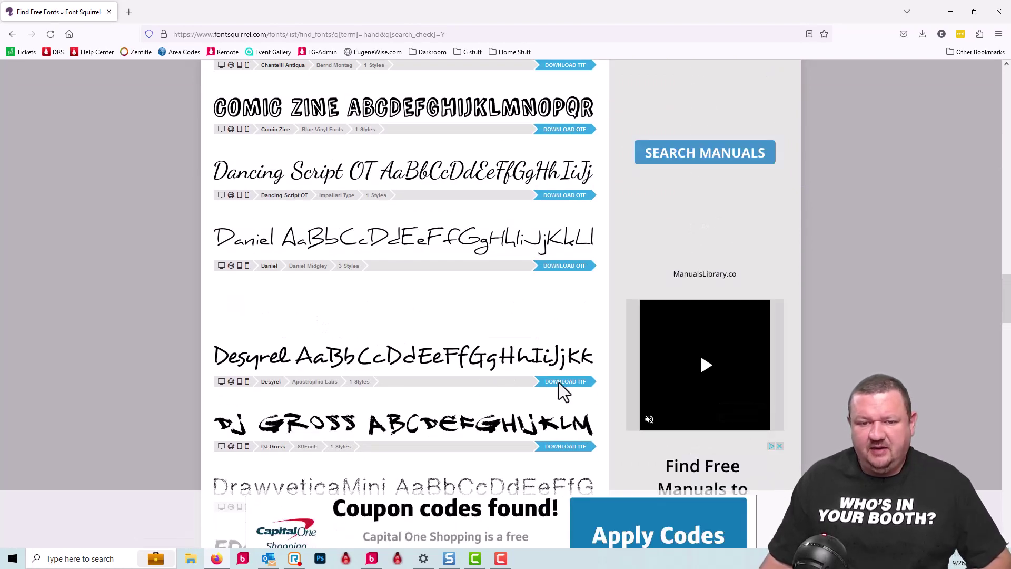
Download Desyrel as TTF and open Desyrel.zip from its download folder
left_click(558, 383)
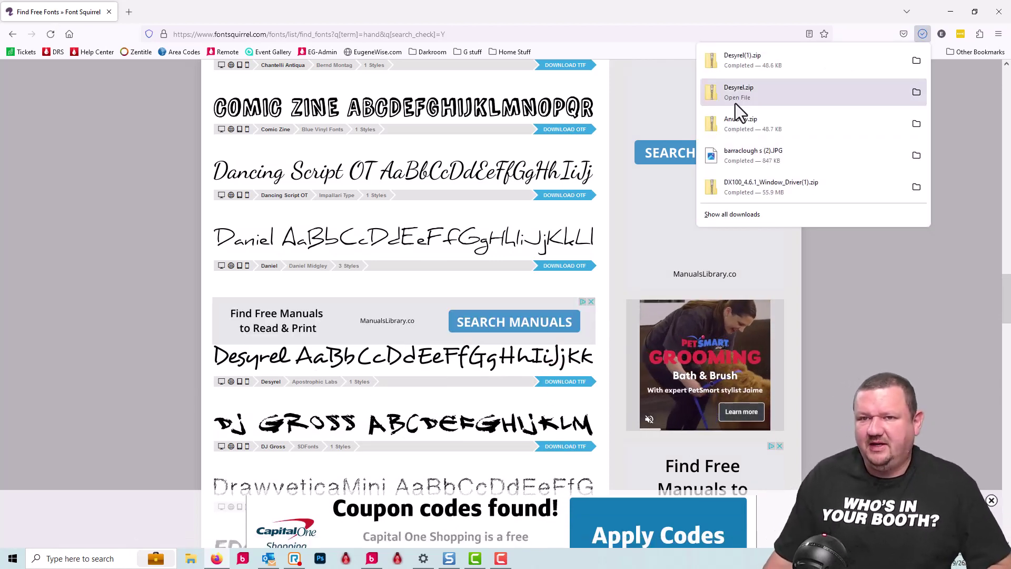
left_click(915, 91)
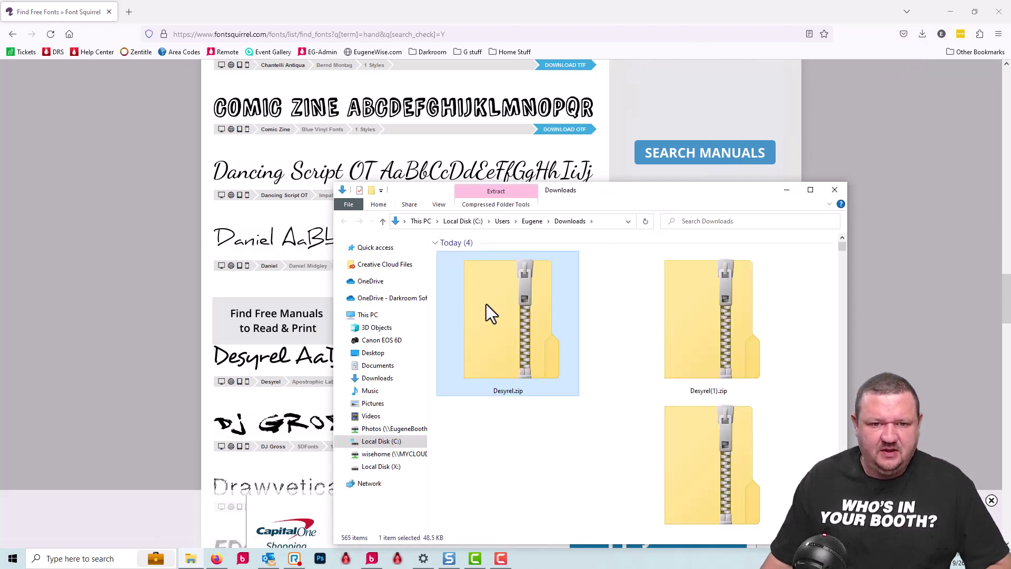
left_click(485, 304)
left_click(486, 304)
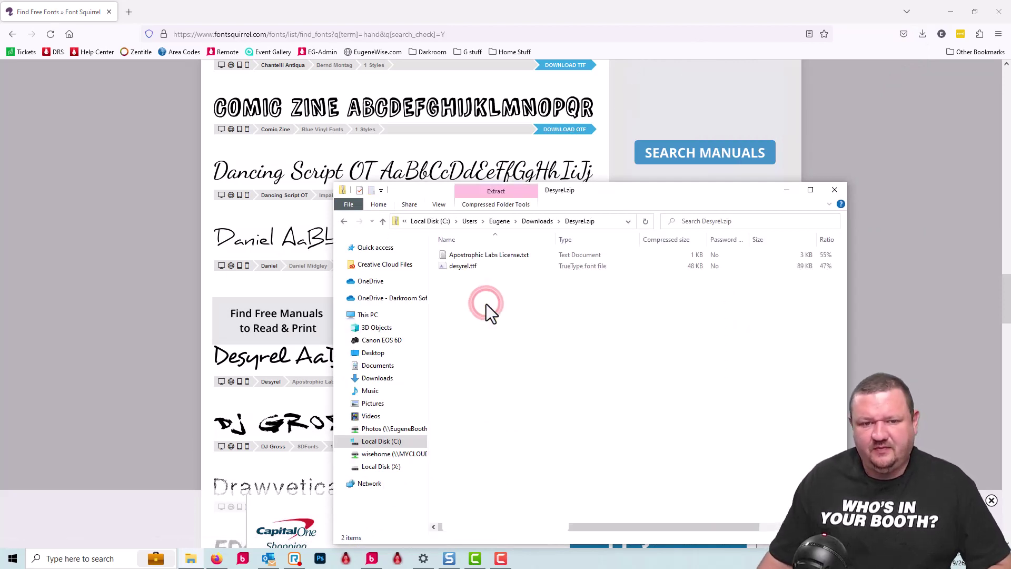
Install desyrel.ttf from the archive and close the font preview
double_click(453, 266)
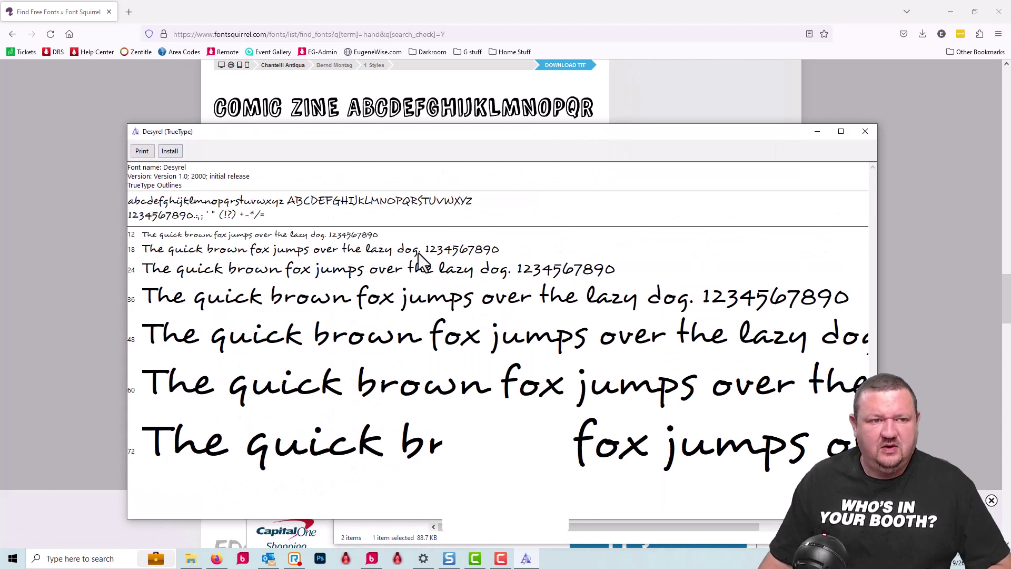
left_click(166, 152)
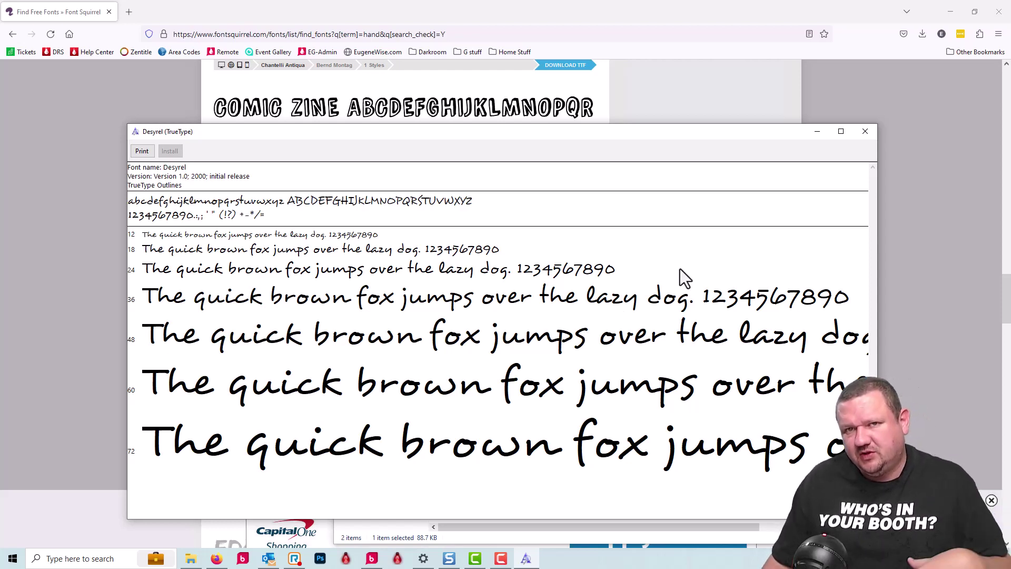
left_click(864, 132)
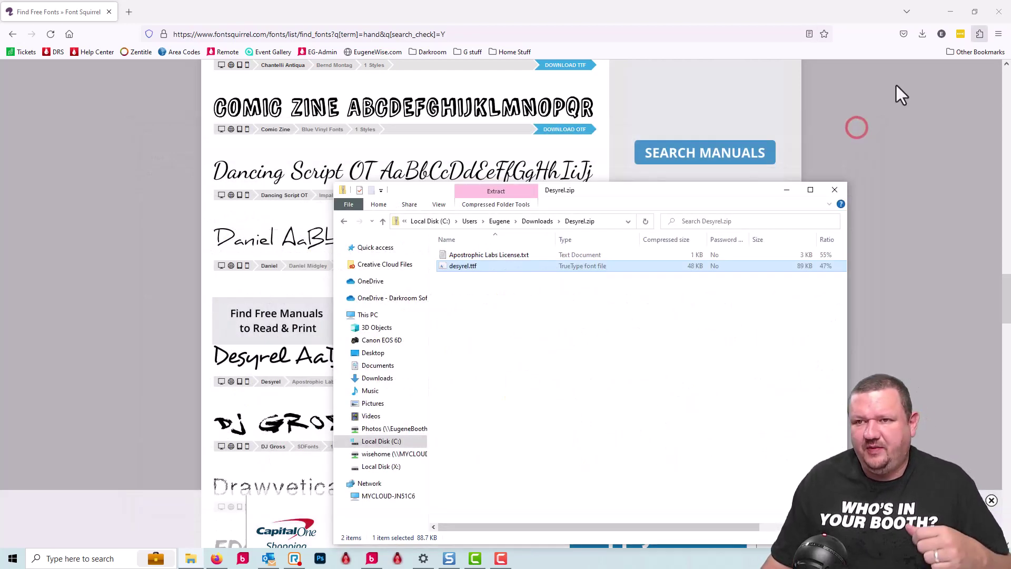
Minimize Firefox, close Darkroom Booth and Explorer, relaunch Darkroom Booth, and show the template list
left_click(896, 87)
left_click(950, 12)
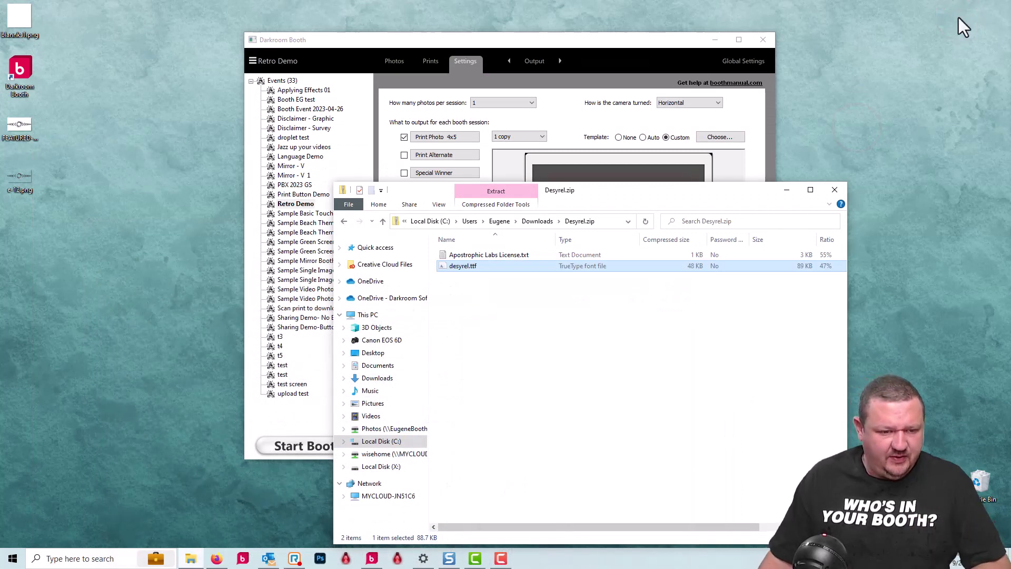
left_click(761, 40)
left_click(833, 190)
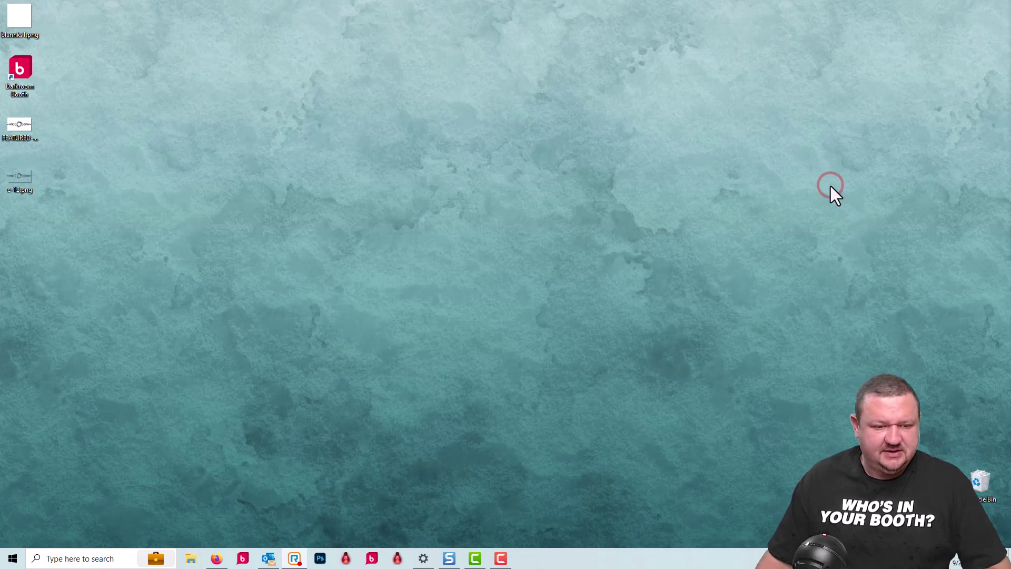
left_click(373, 559)
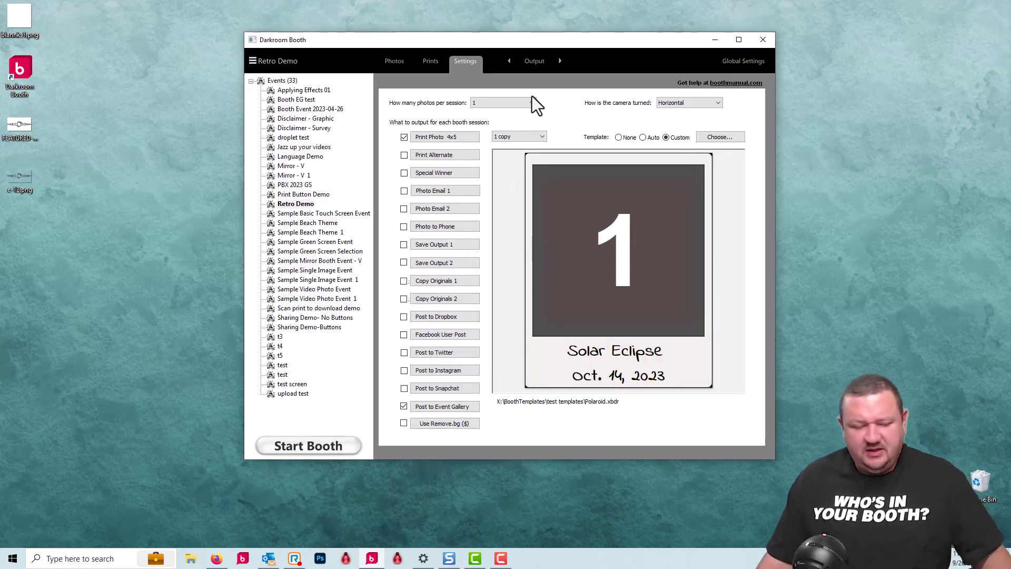
left_click(724, 136)
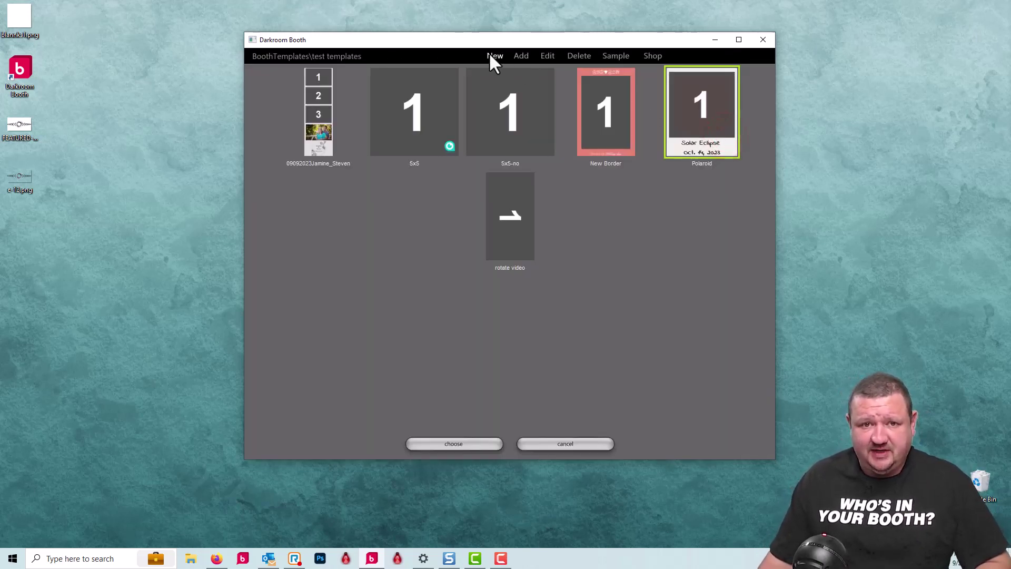
Create a new template described as 'polaroid 2' and accept its Border Properties
left_click(490, 53)
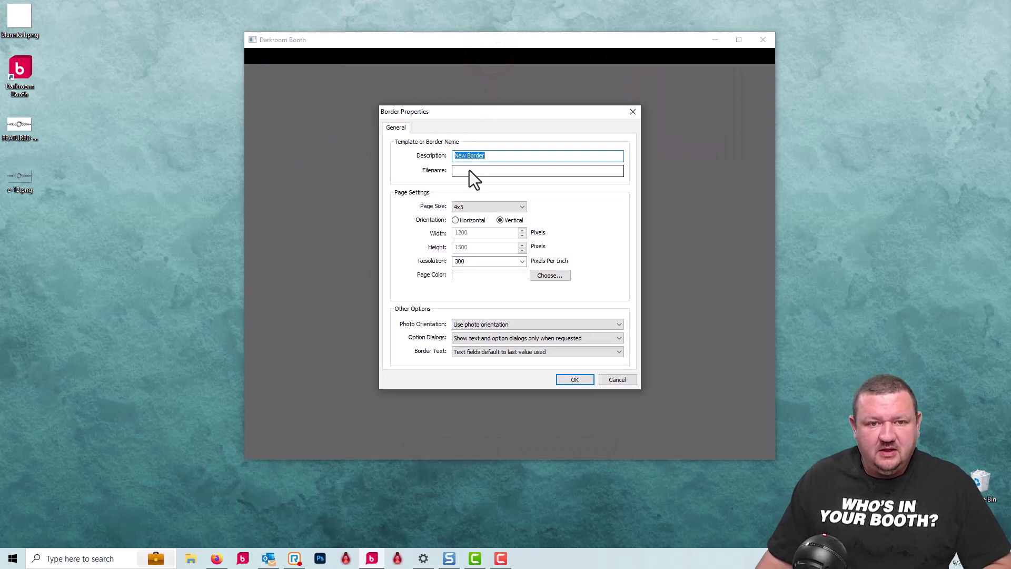
type("polaroid")
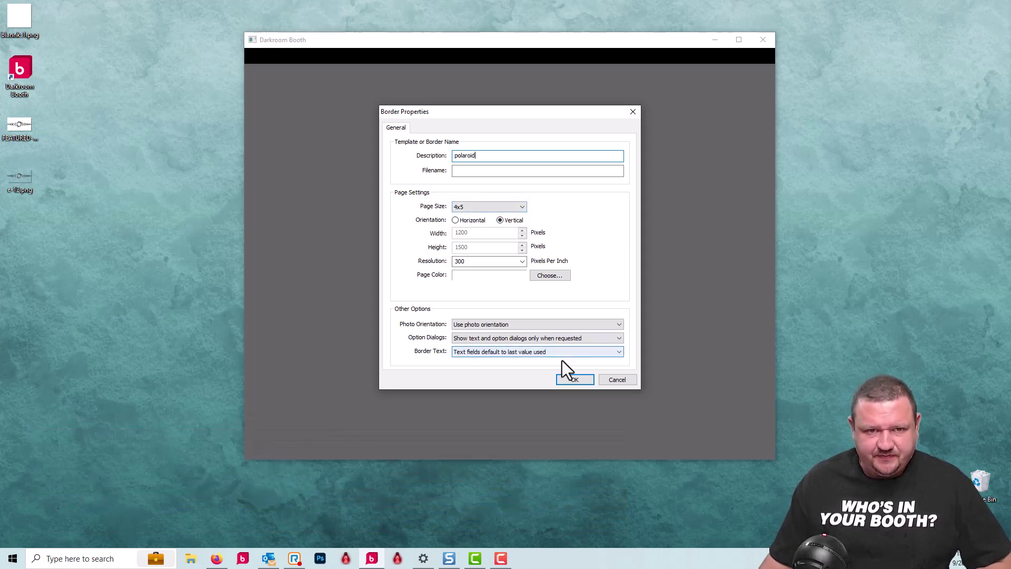
type("2")
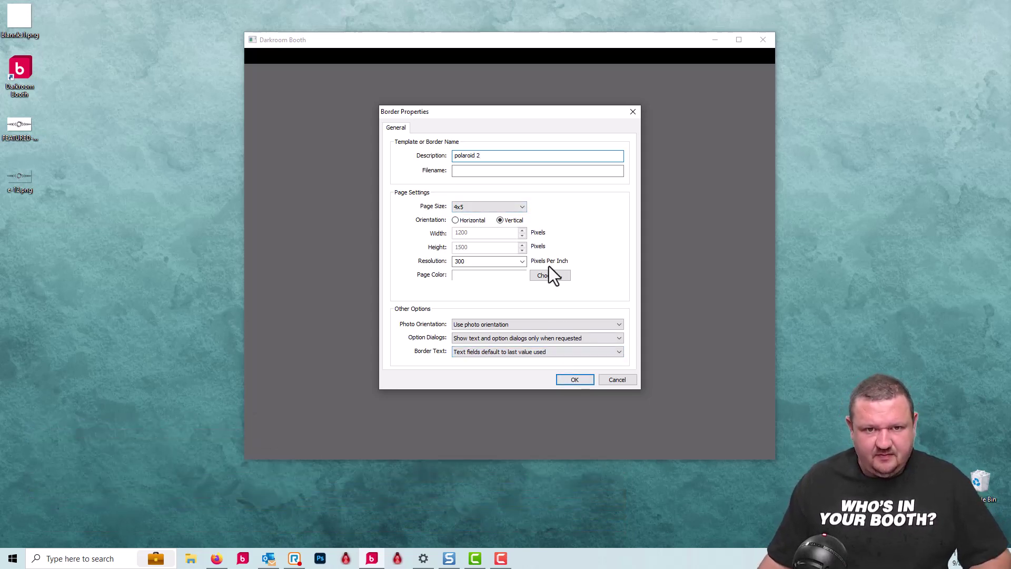
left_click(564, 379)
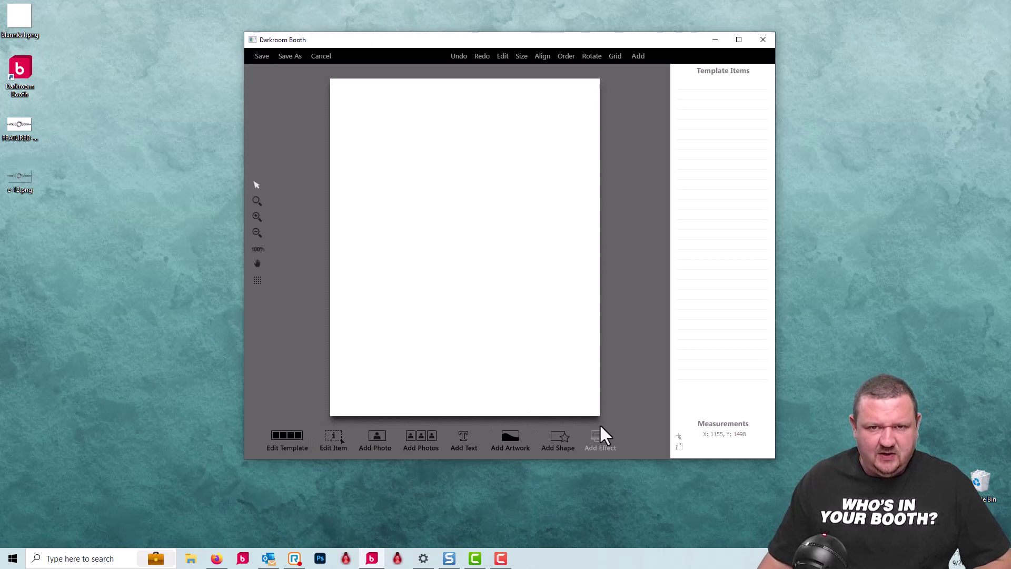
Add a small rounded-corner rectangle shape in a lightened saved cream colour
left_click(552, 441)
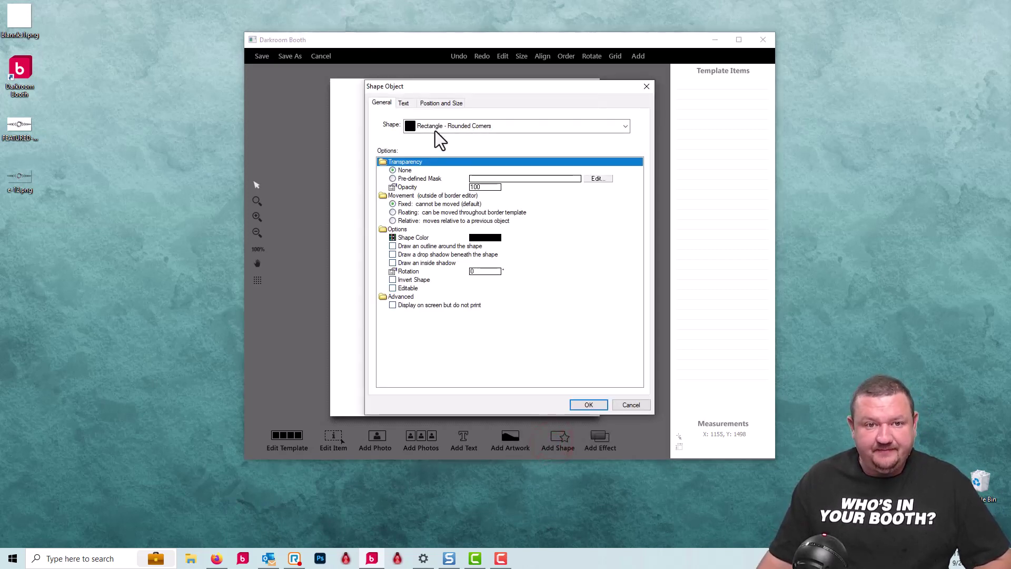
left_click(435, 130)
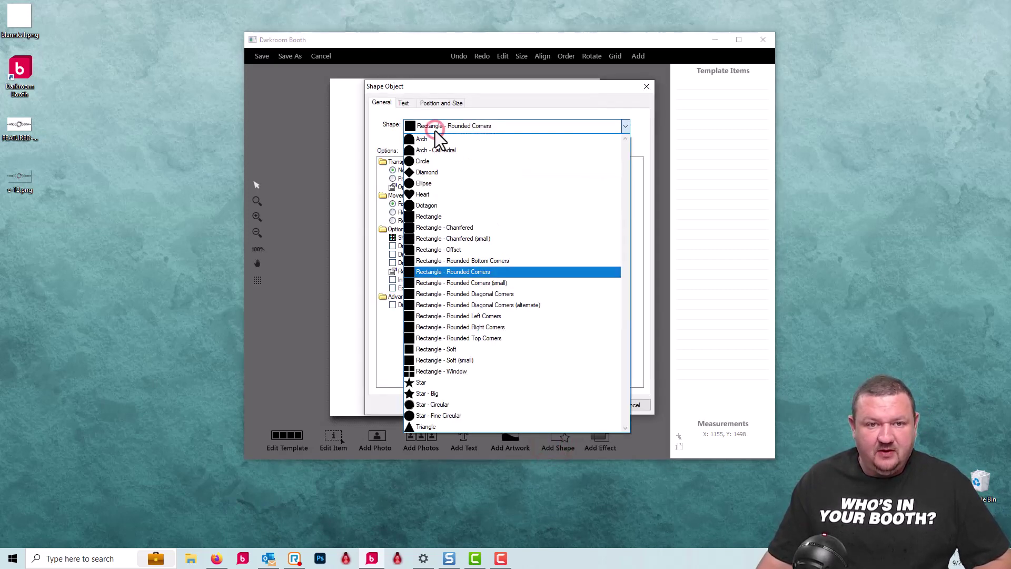
left_click(462, 282)
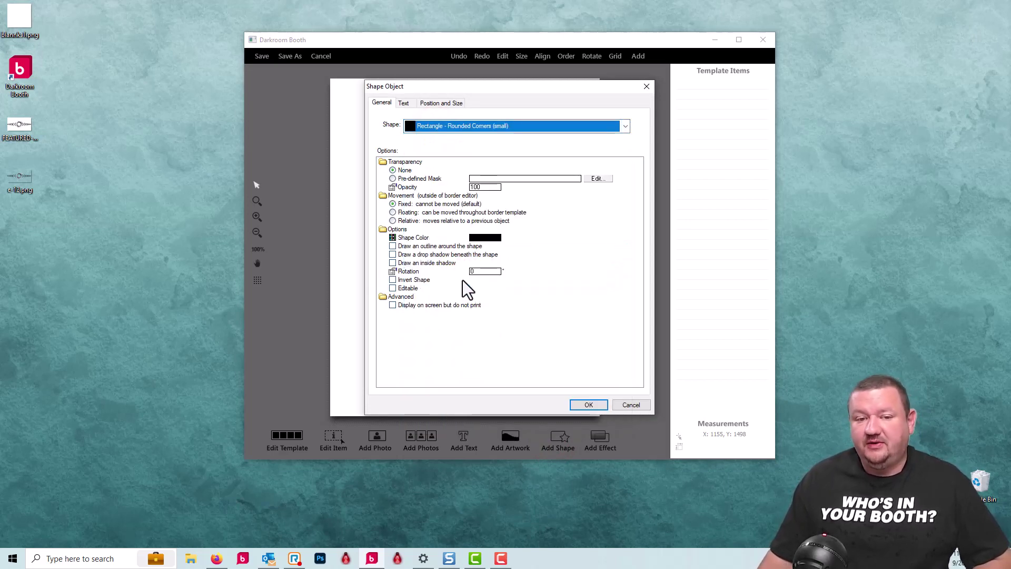
left_click(485, 239)
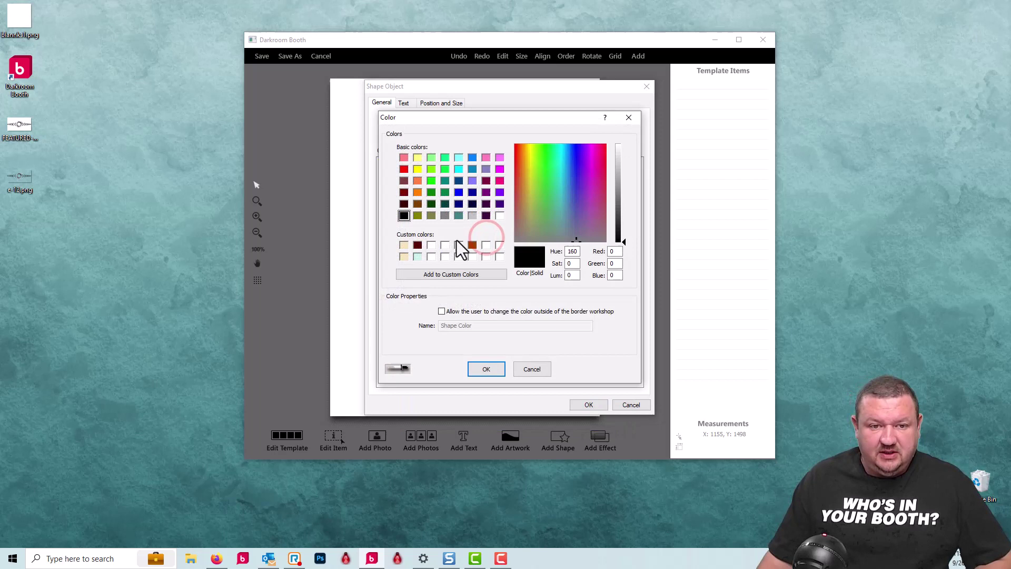
left_click(404, 245)
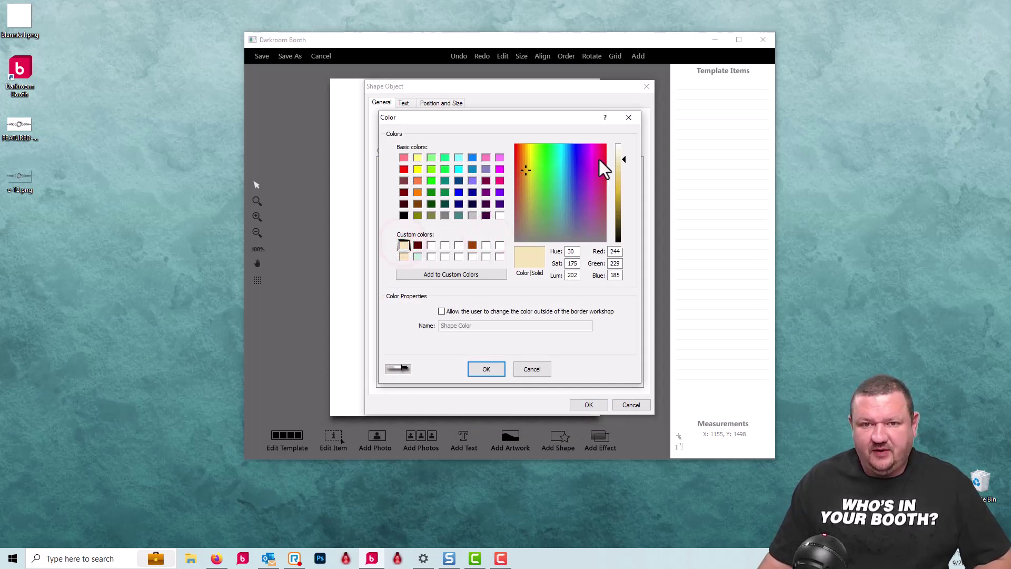
left_click(620, 151)
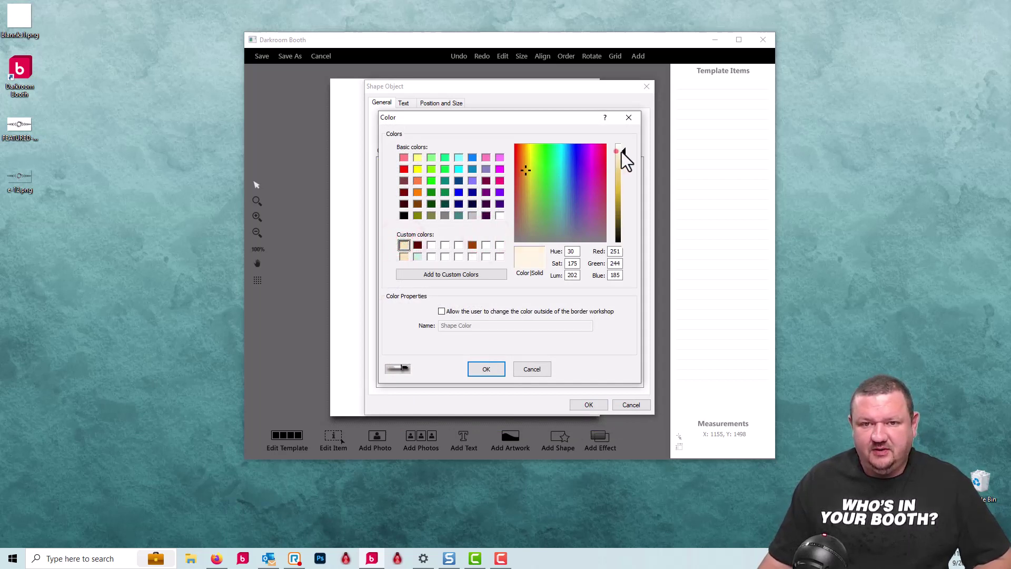
left_click(486, 368)
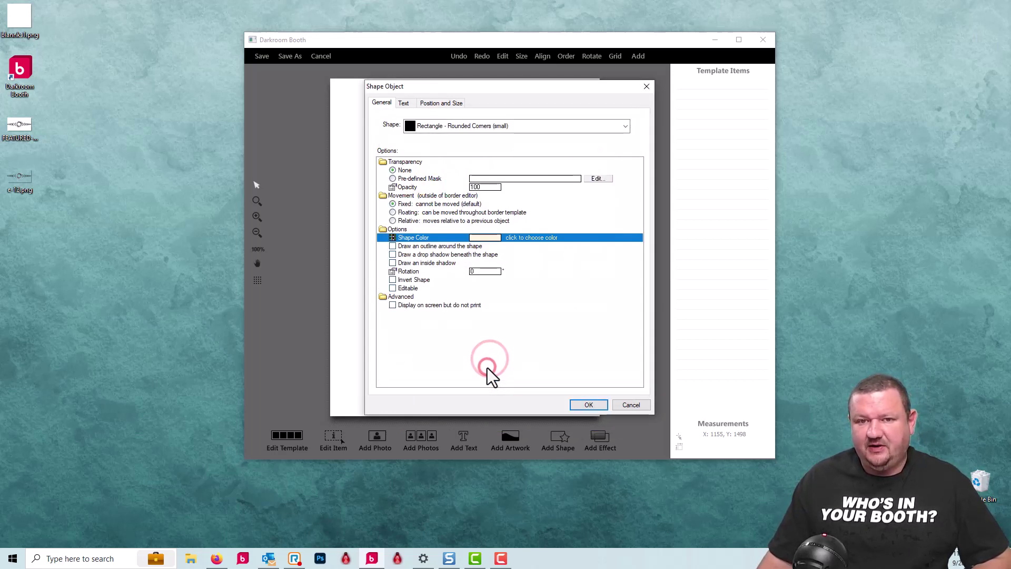
left_click(584, 406)
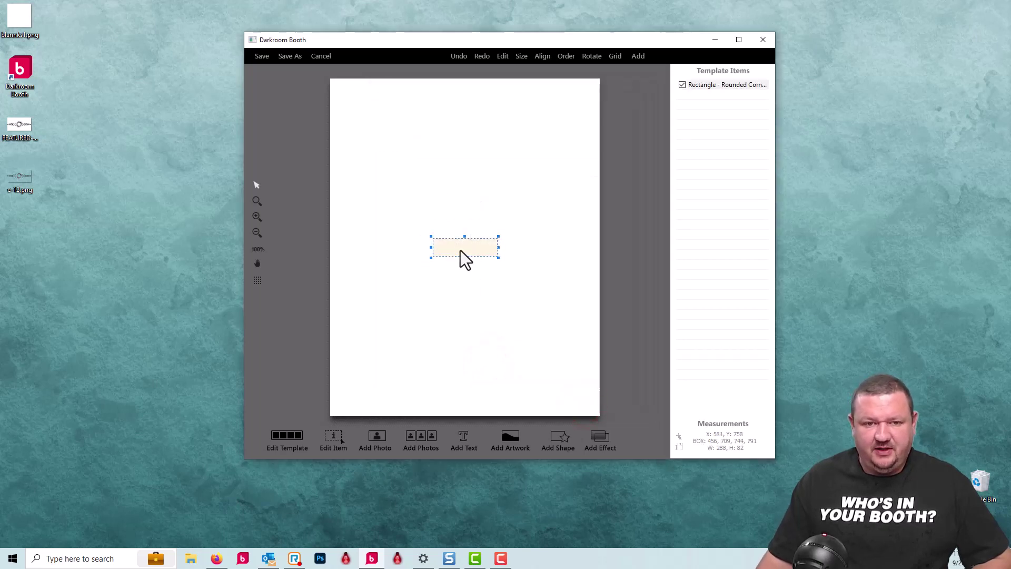
Stretch the rounded rectangle with Fill & Fit > Fill Entire Page to 1200 by 1500
double_click(715, 86)
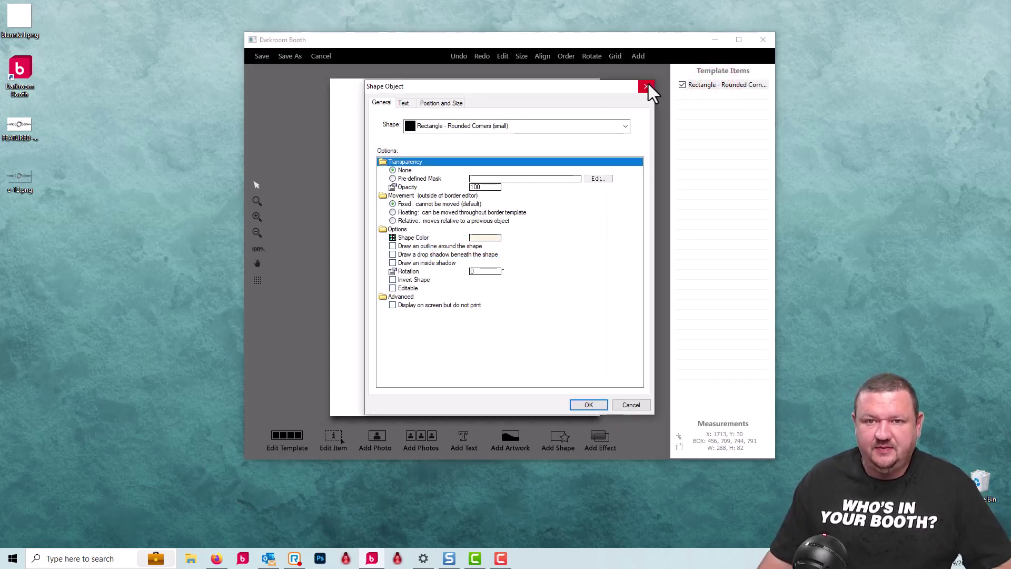
left_click(646, 86)
right_click(716, 86)
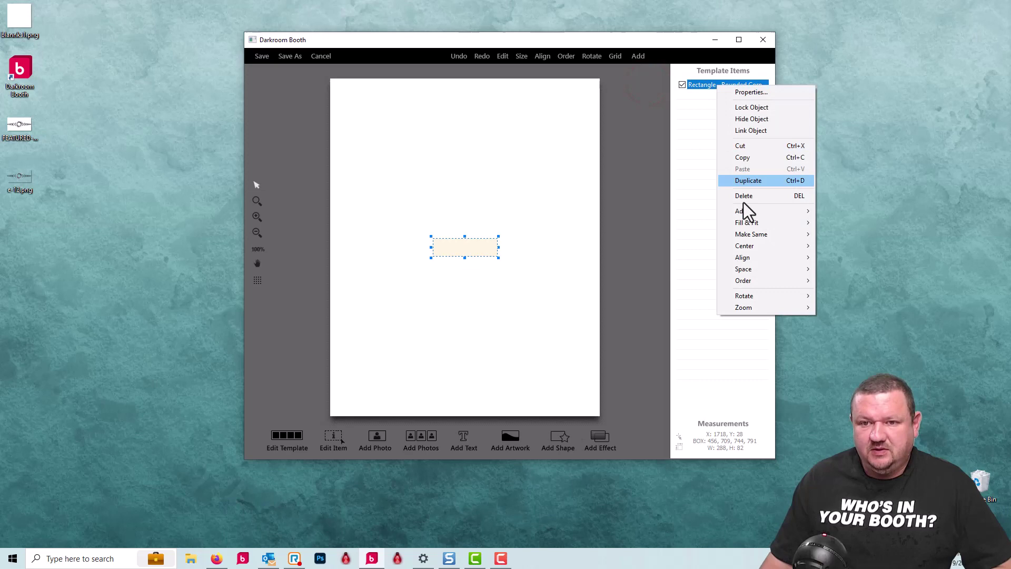
mouse_move(750, 230)
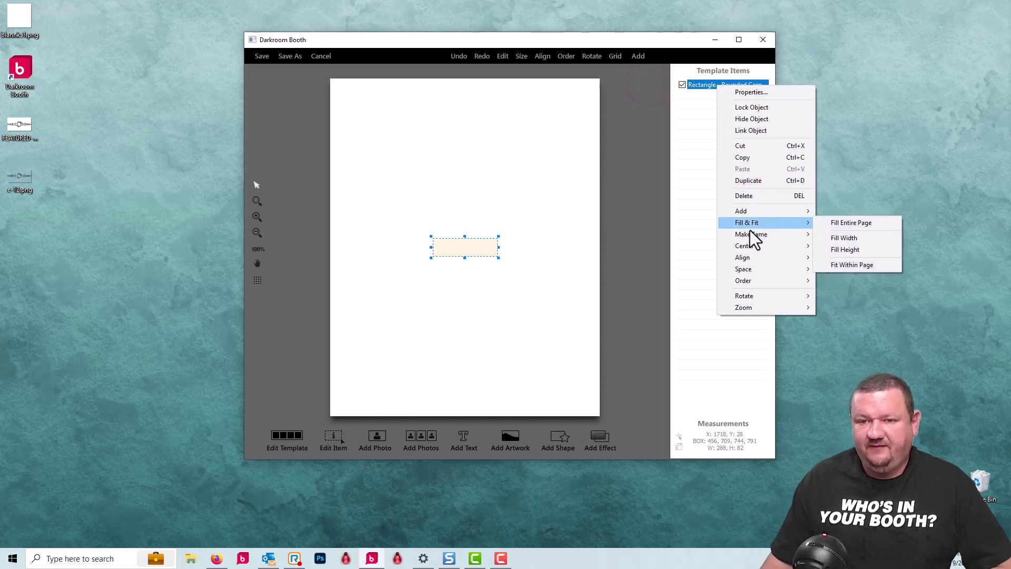
left_click(865, 222)
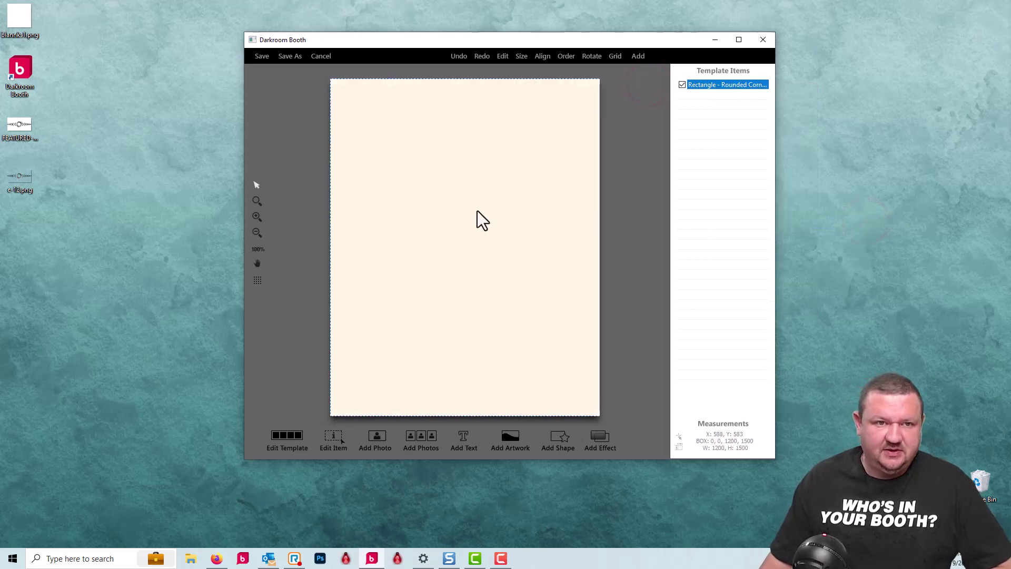
left_click(461, 209)
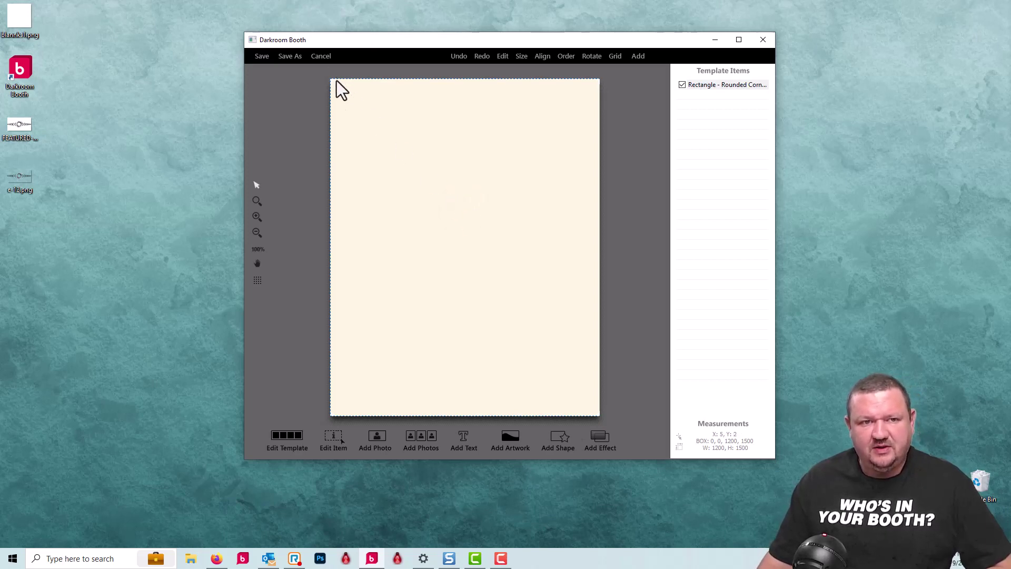
Set the template page colour to black with Transparent Background for PNG saves
left_click(284, 437)
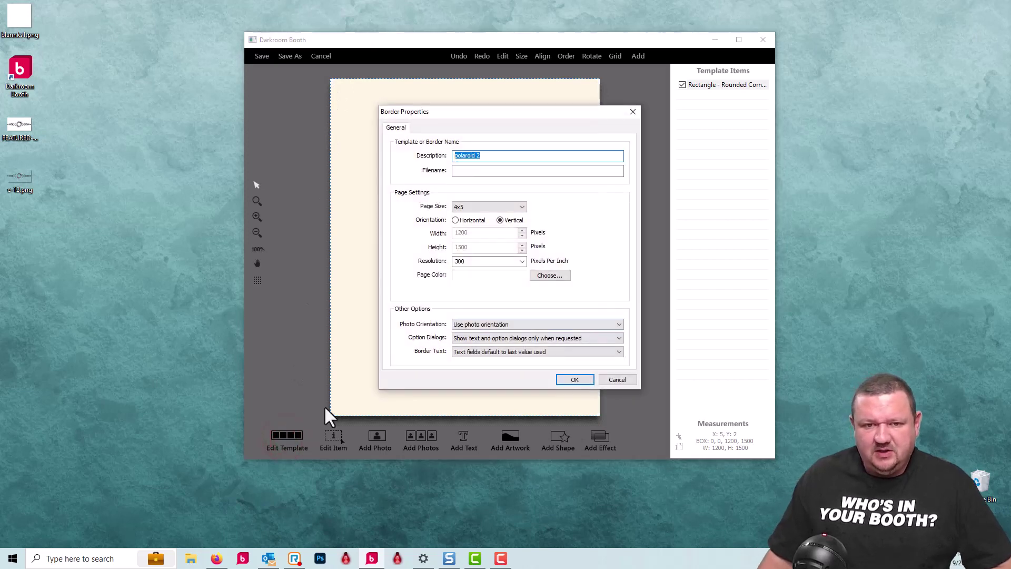
left_click(493, 275)
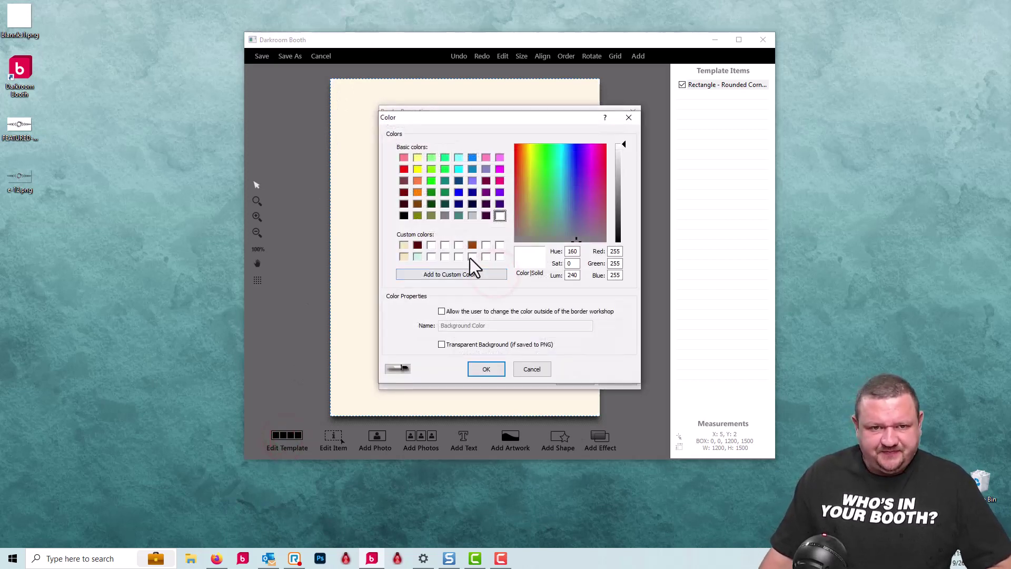
left_click(405, 216)
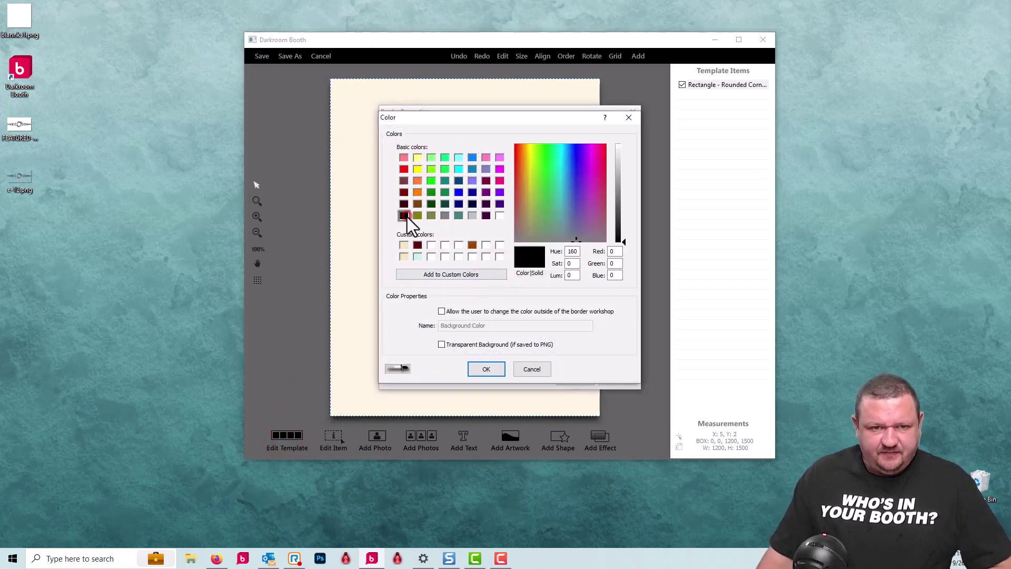
left_click(443, 346)
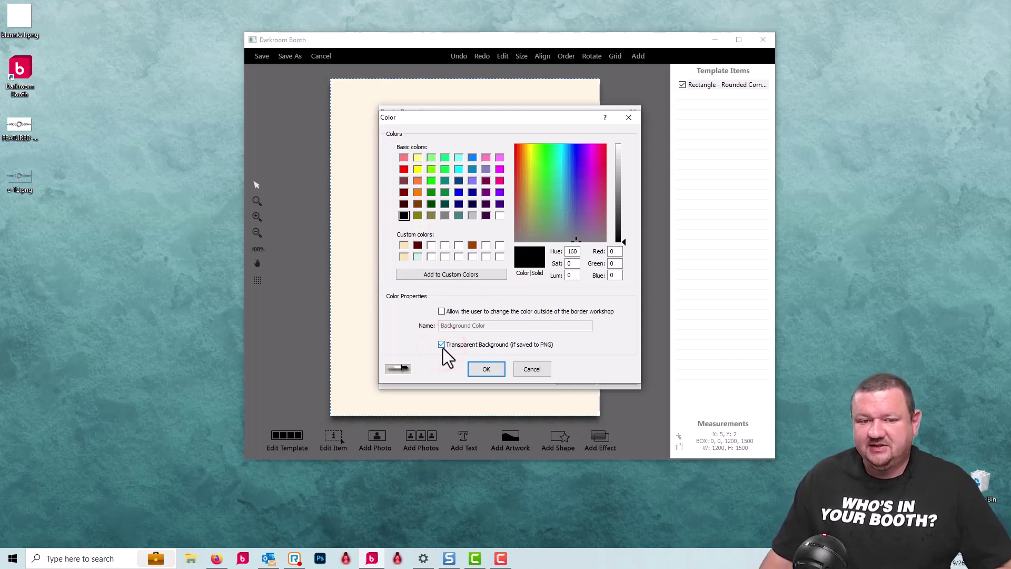
left_click(484, 370)
left_click(570, 381)
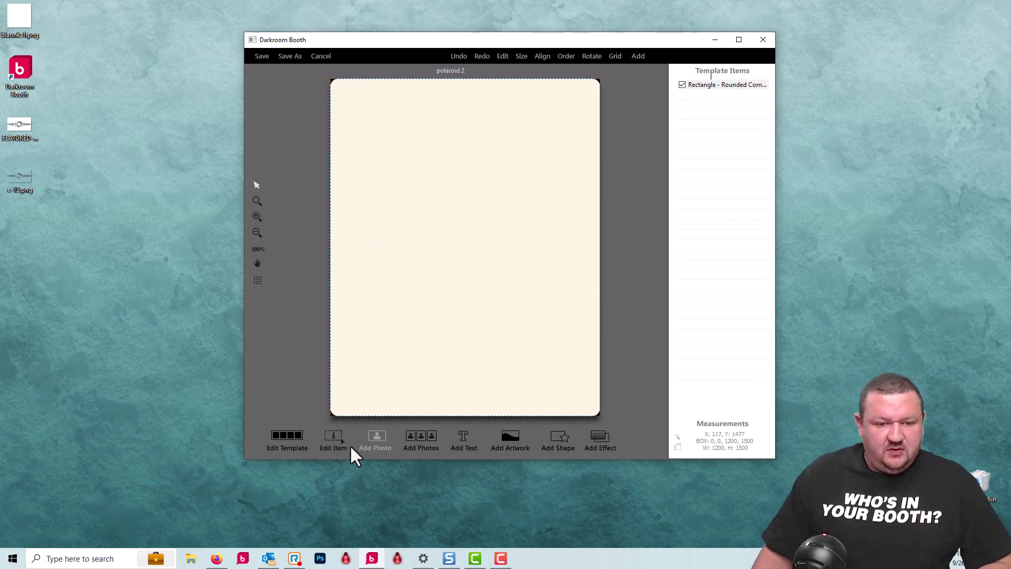
Add a photo placeholder sized 1100 by 1100
left_click(374, 439)
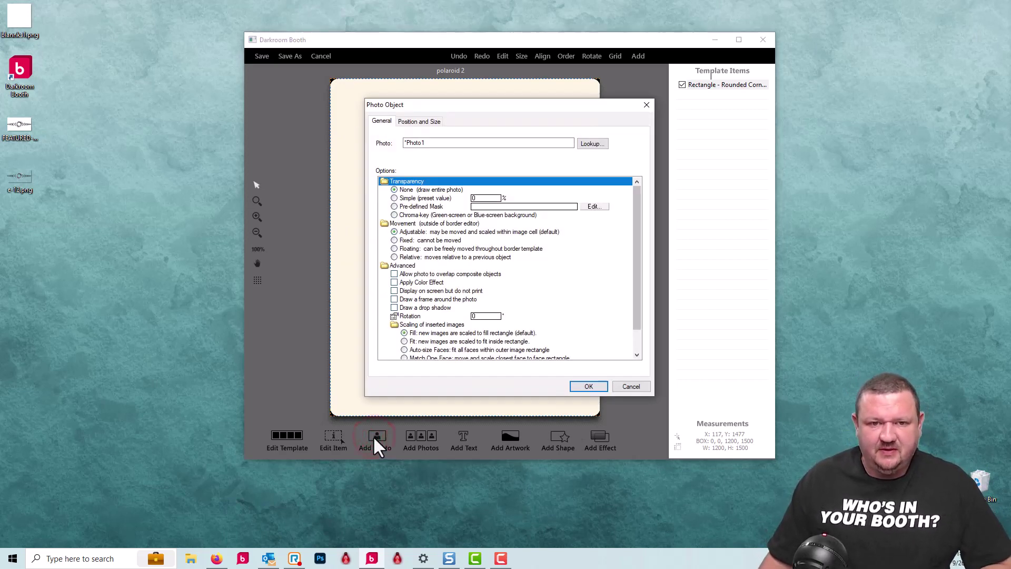
left_click(415, 121)
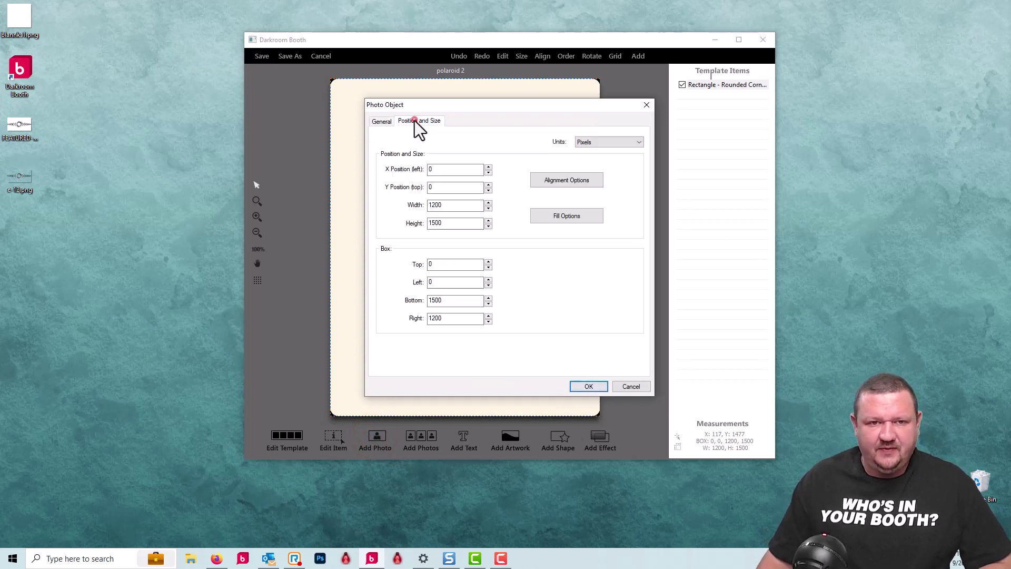
double_click(449, 205)
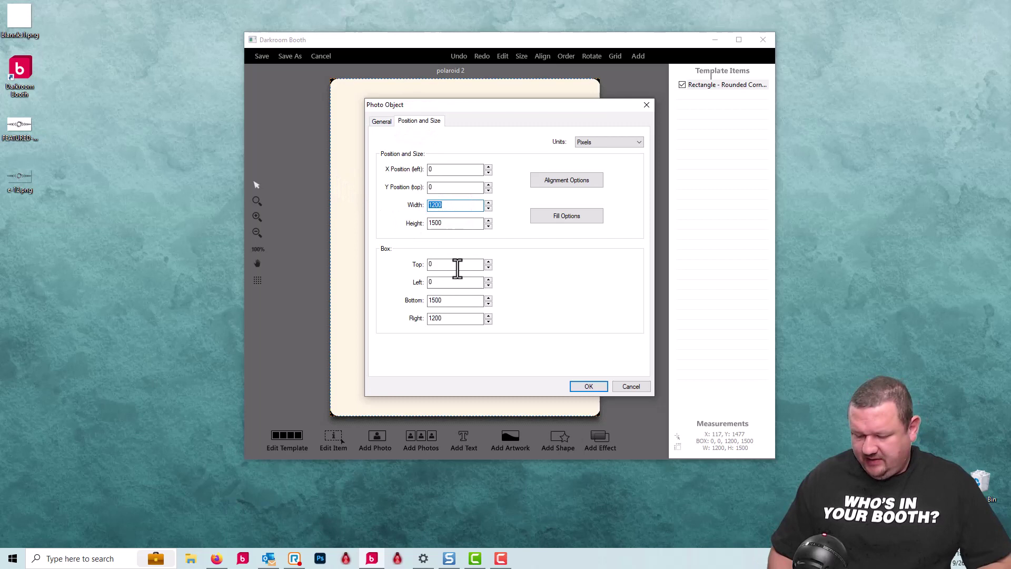
type("1100")
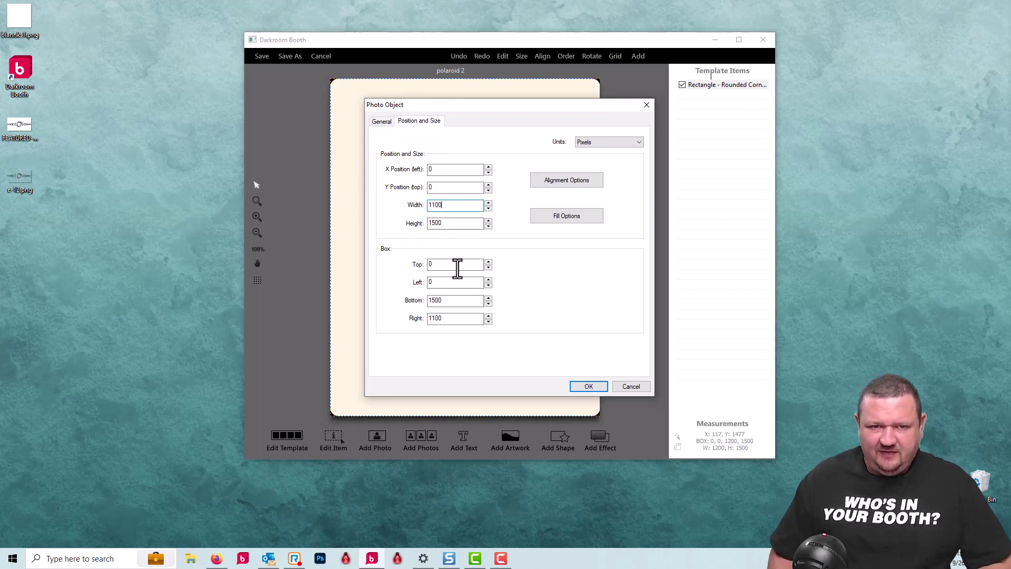
key("Tab")
type("1100")
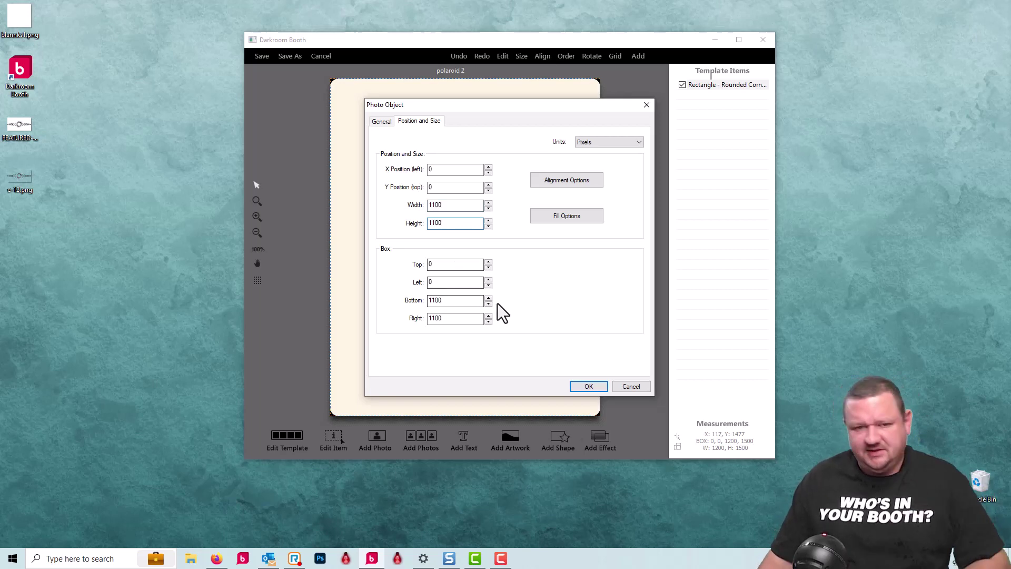
left_click(595, 389)
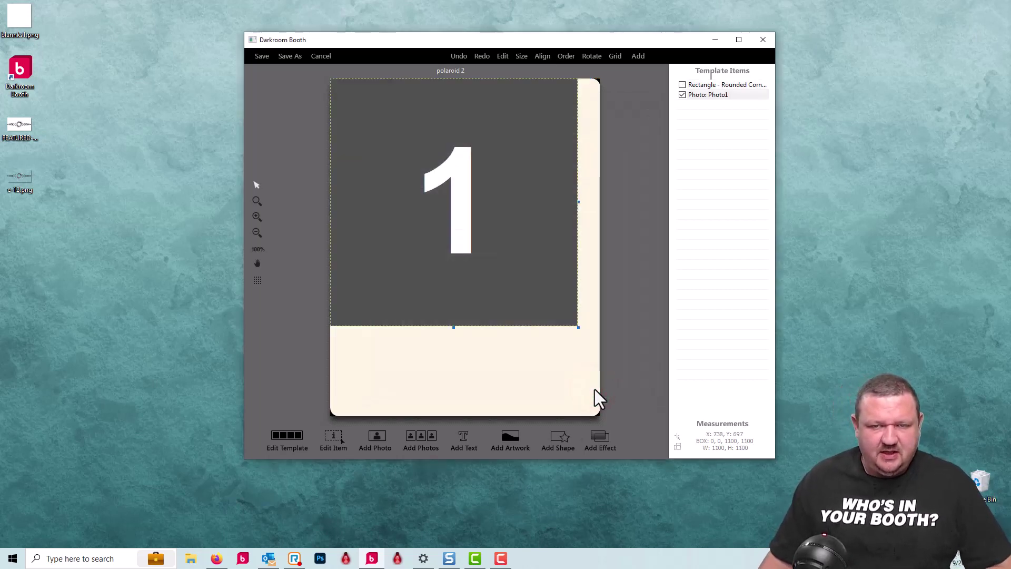
Centre the photo horizontally and set its Y position to 50
right_click(465, 200)
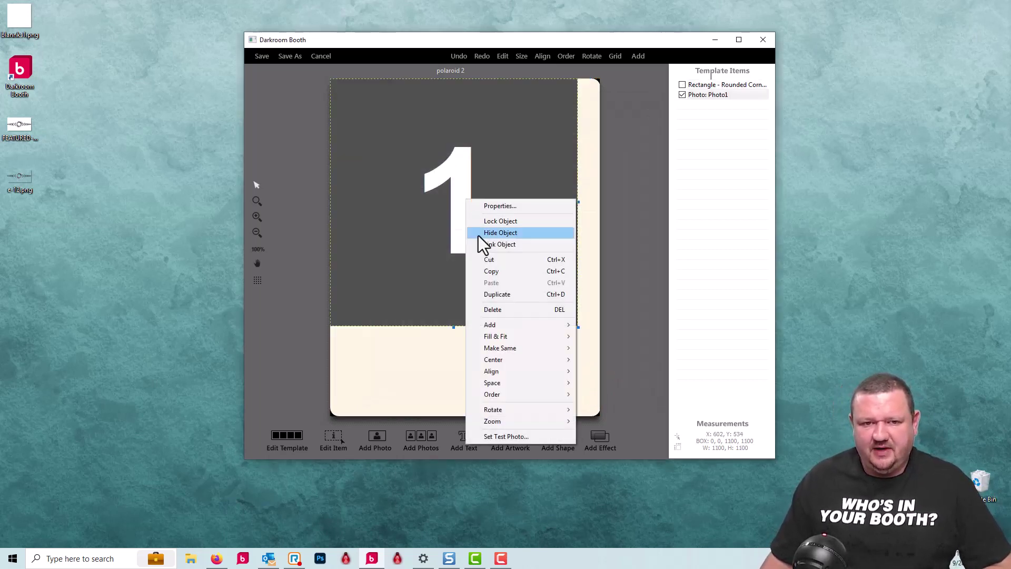
mouse_move(520, 356)
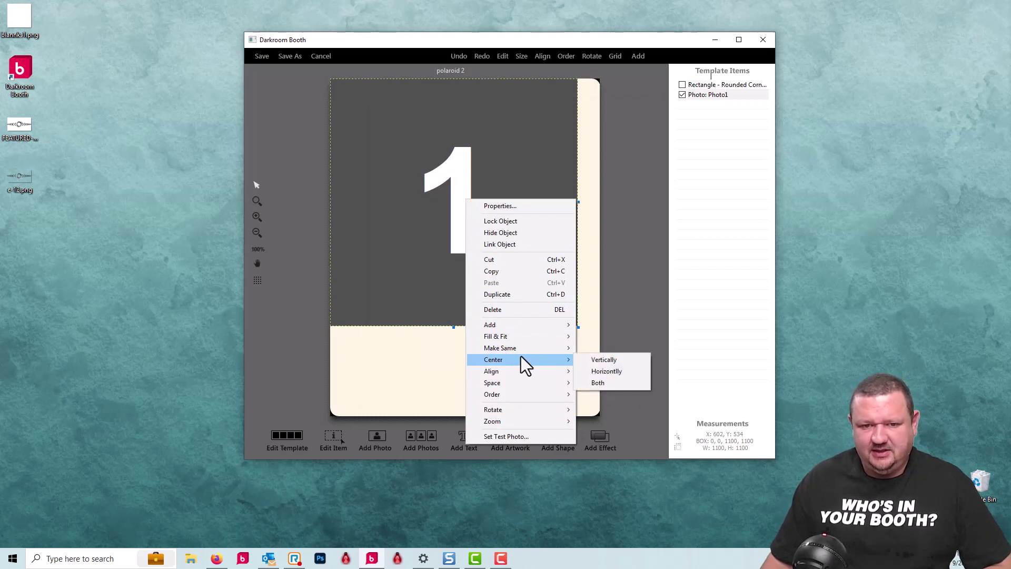
left_click(623, 369)
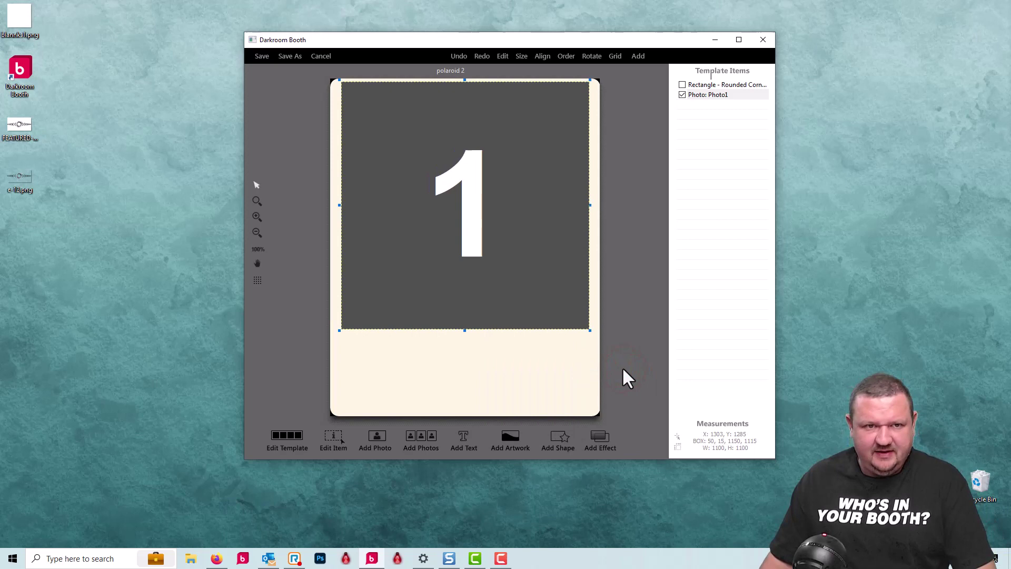
key("Down")
key("Down")
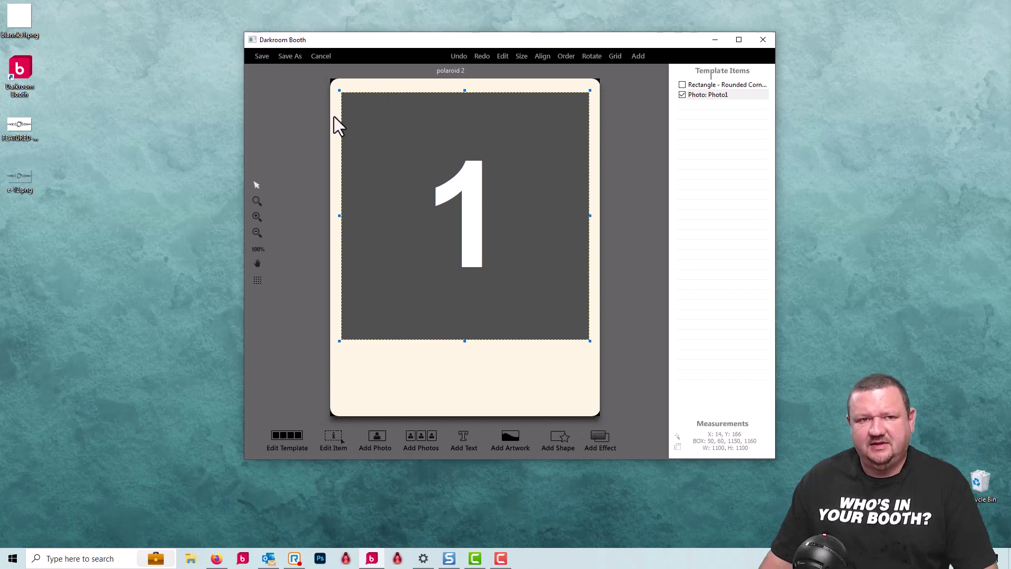
double_click(380, 120)
left_click(409, 121)
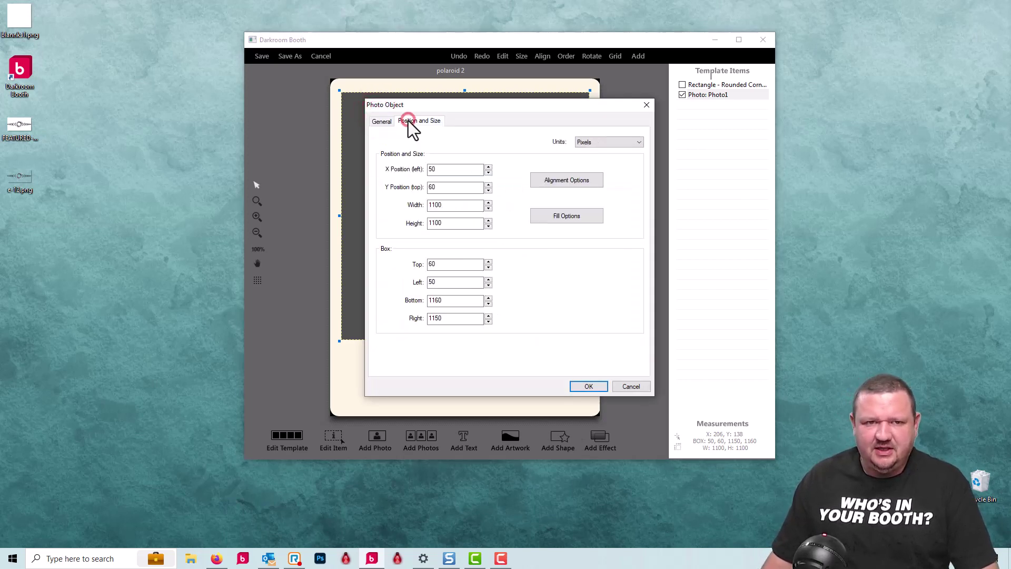
double_click(447, 187)
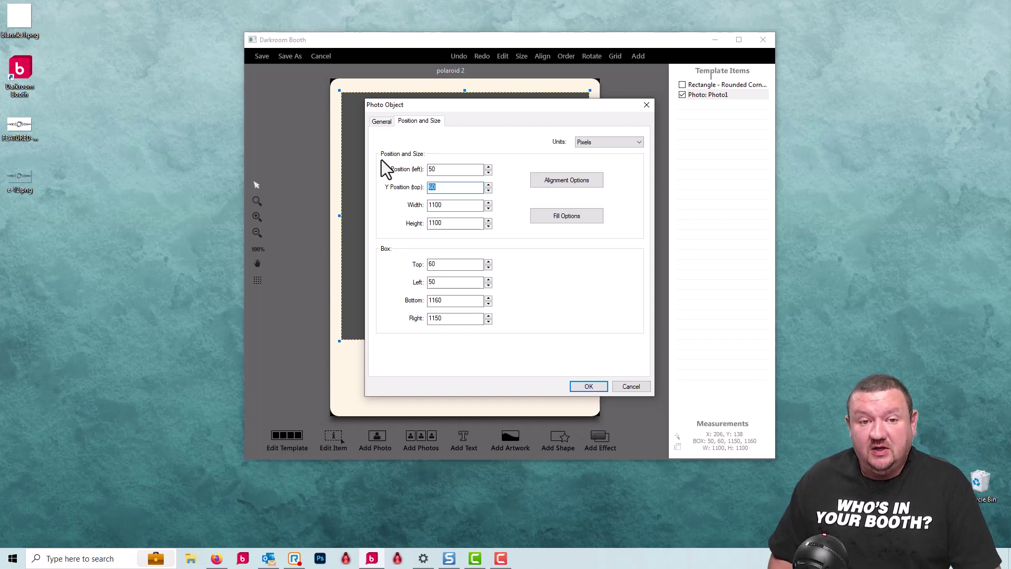
type("50")
key("Return")
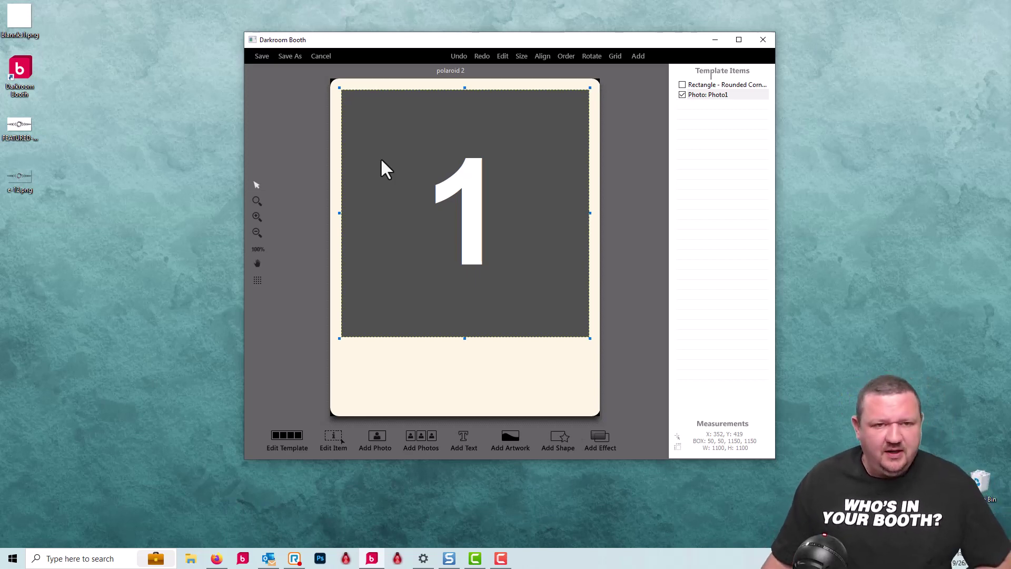
Give Photo1 an inside drop shadow with vertical offset 0 and radius 15
double_click(479, 191)
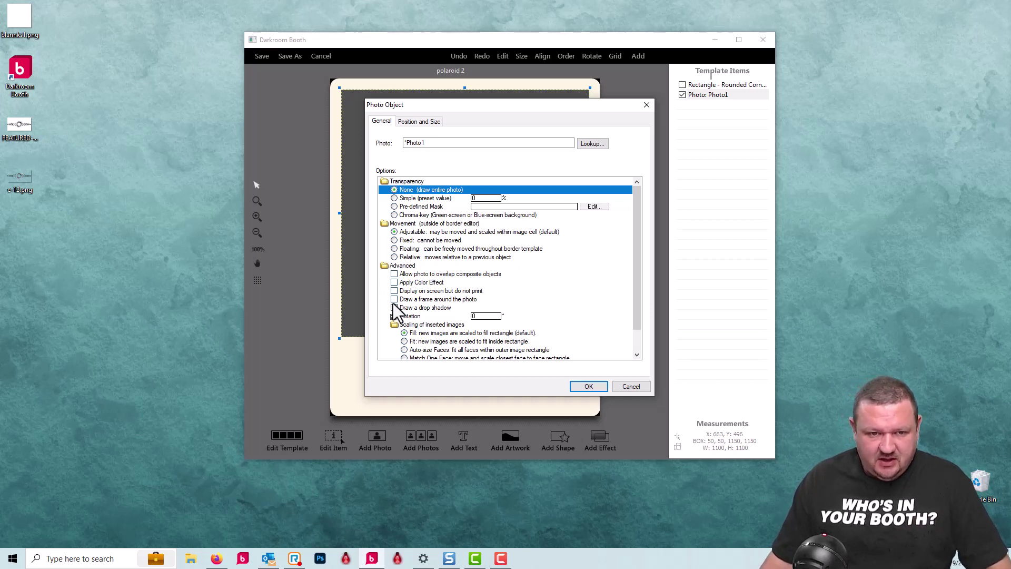
left_click(394, 307)
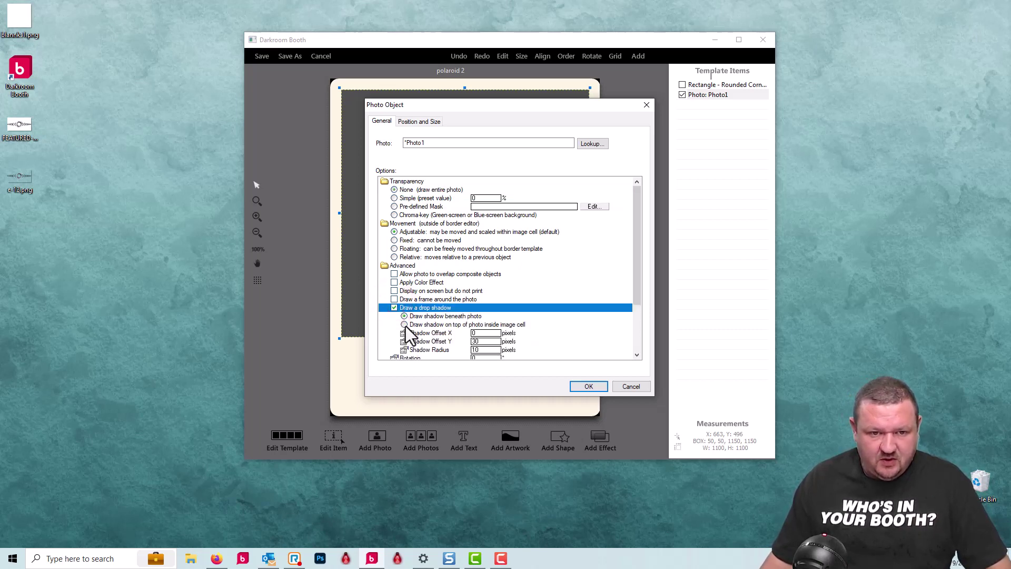
left_click(404, 325)
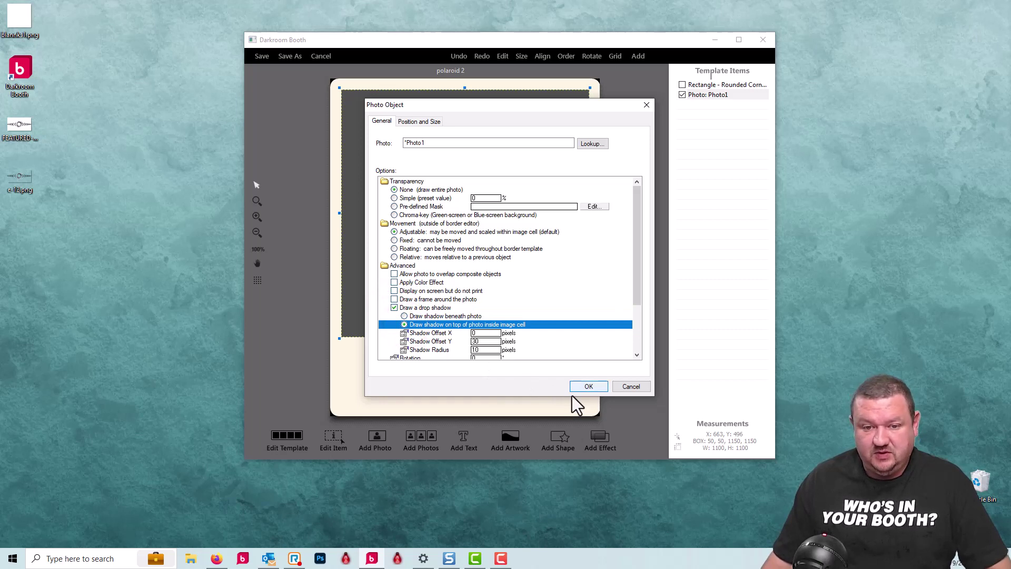
left_click(488, 341)
type("0")
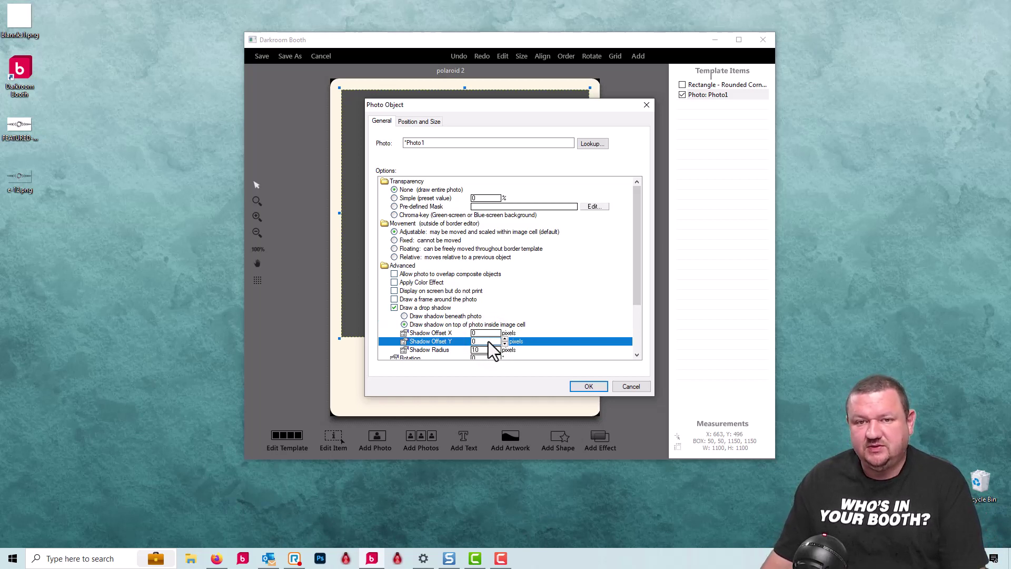
left_click(491, 350)
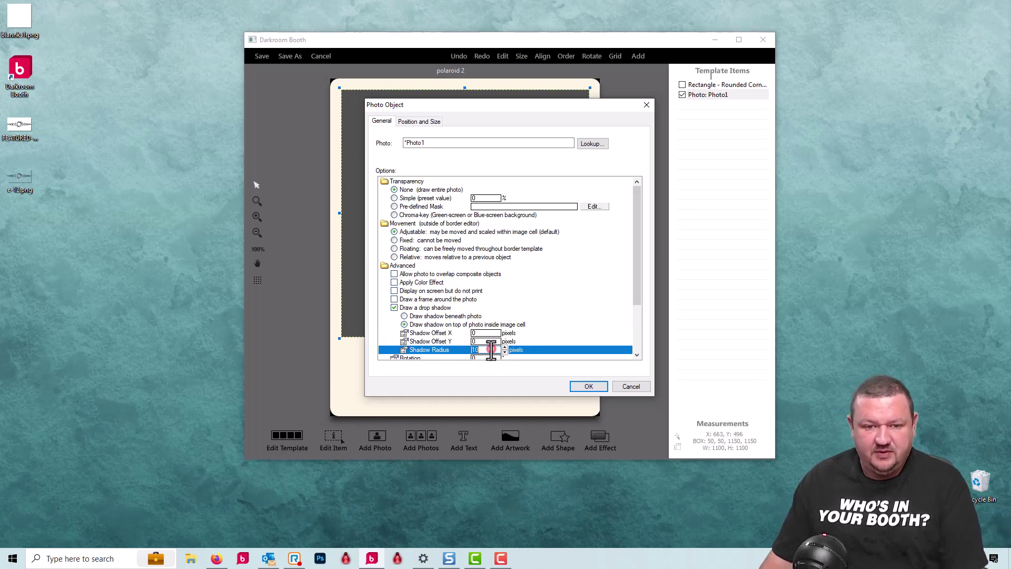
type("15")
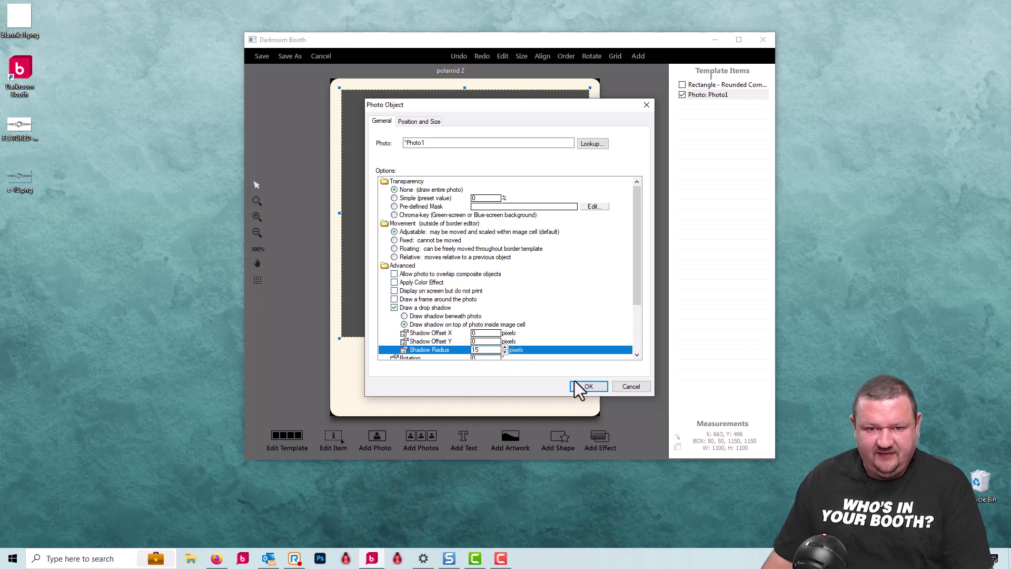
left_click(585, 385)
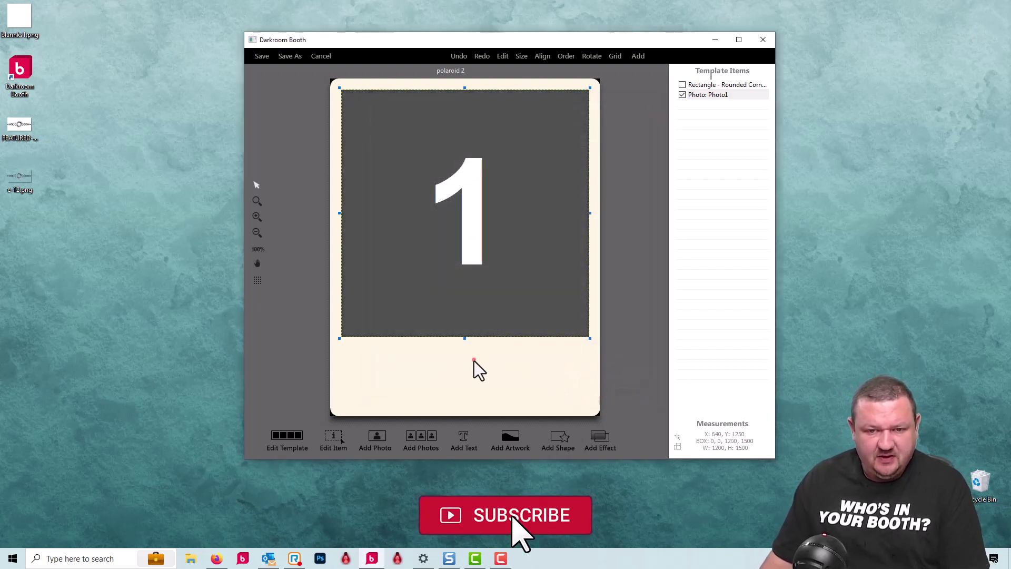
Turn on a hard, non-soft drop shadow and an inside shadow for the cream frame
left_click(473, 361)
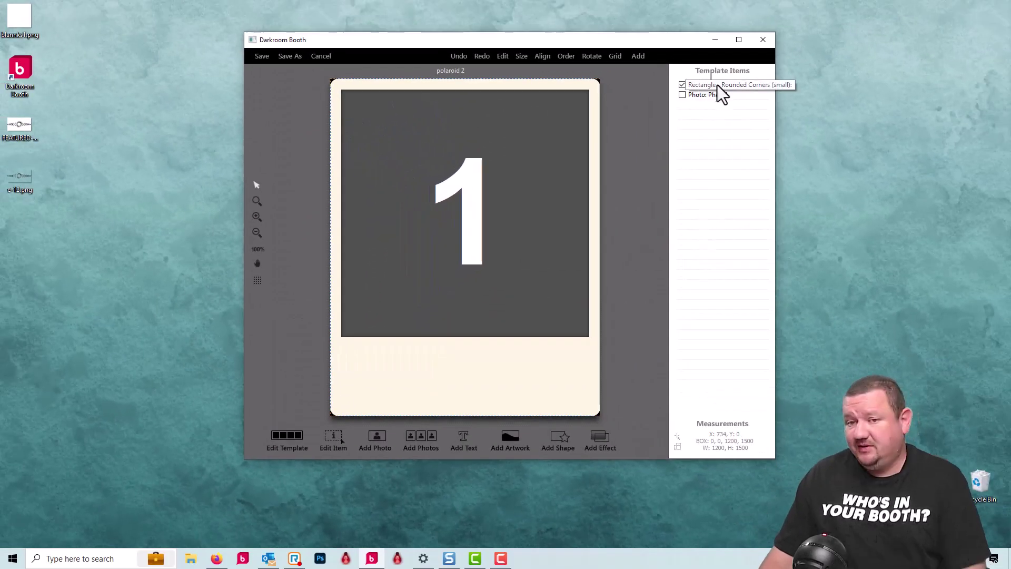
double_click(721, 87)
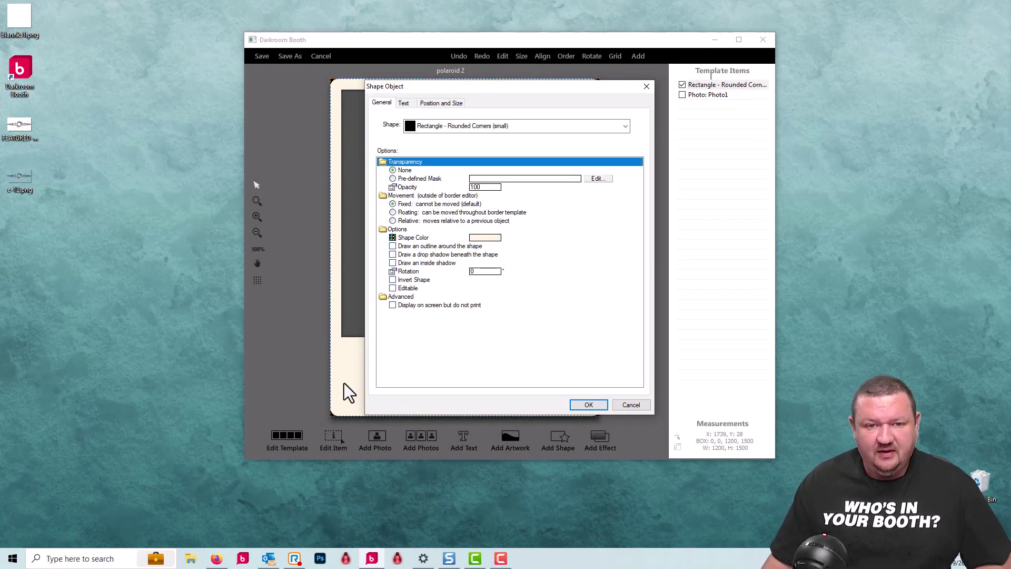
left_click(392, 254)
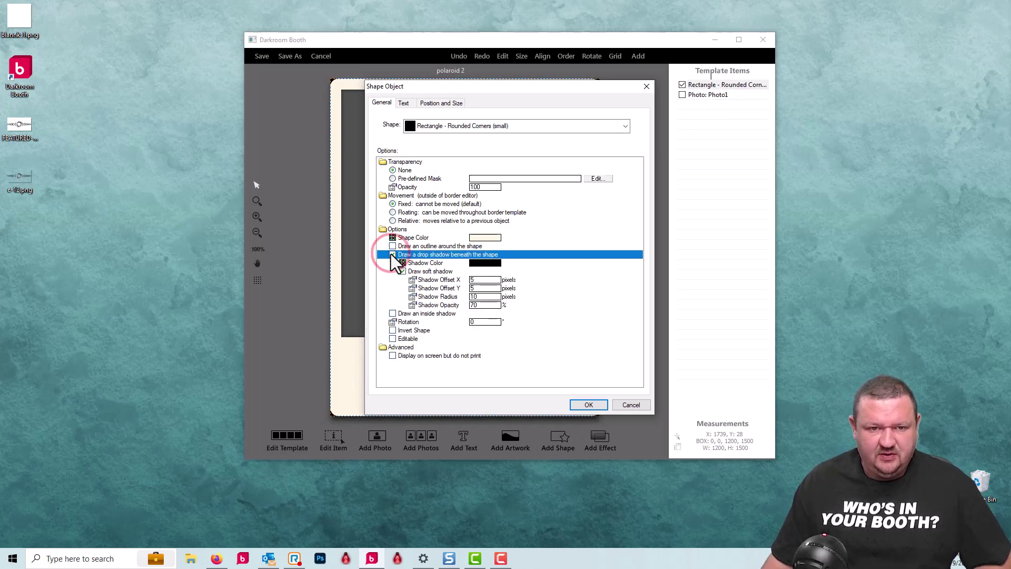
left_click(392, 313)
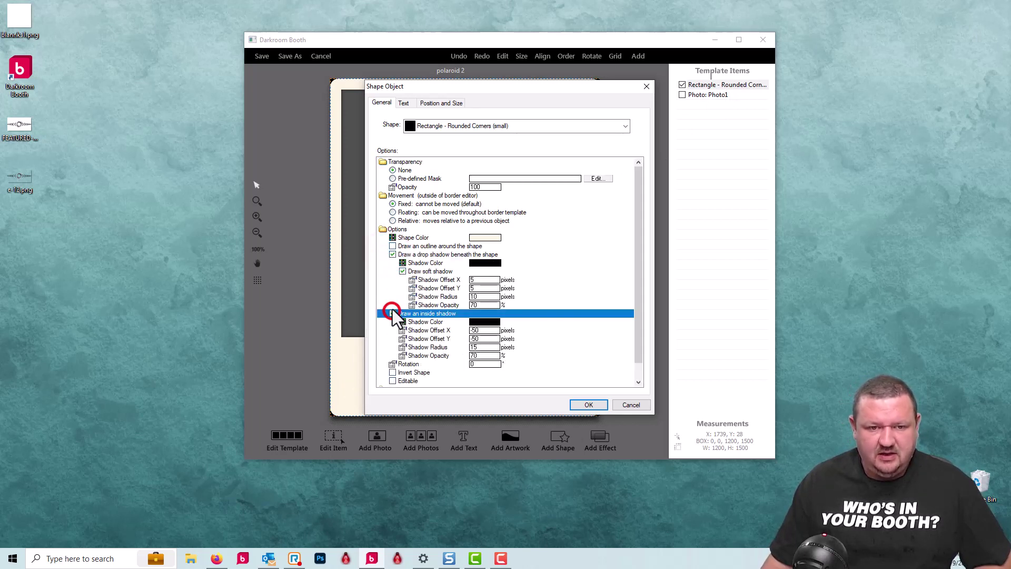
left_click(402, 271)
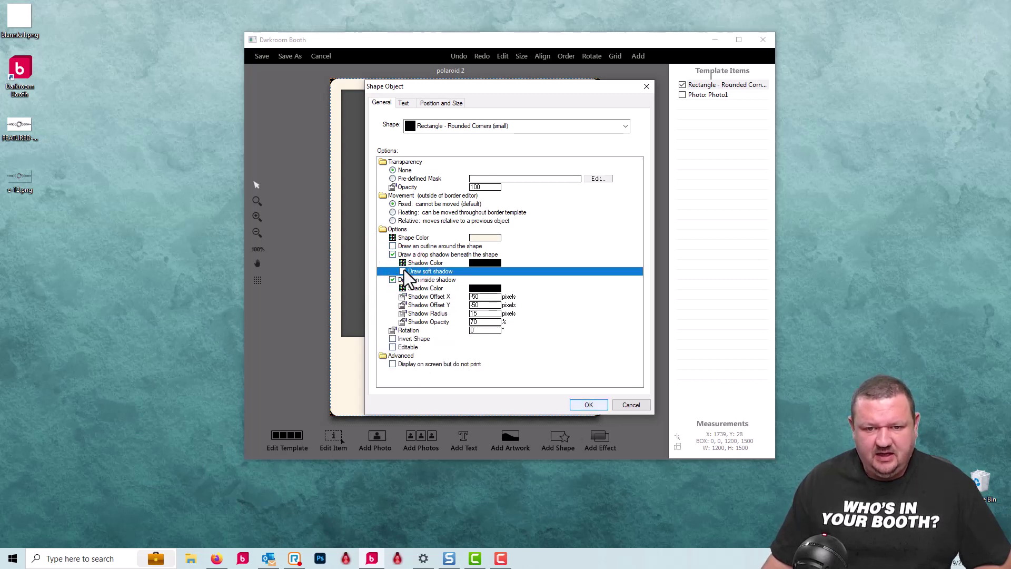
left_click(587, 405)
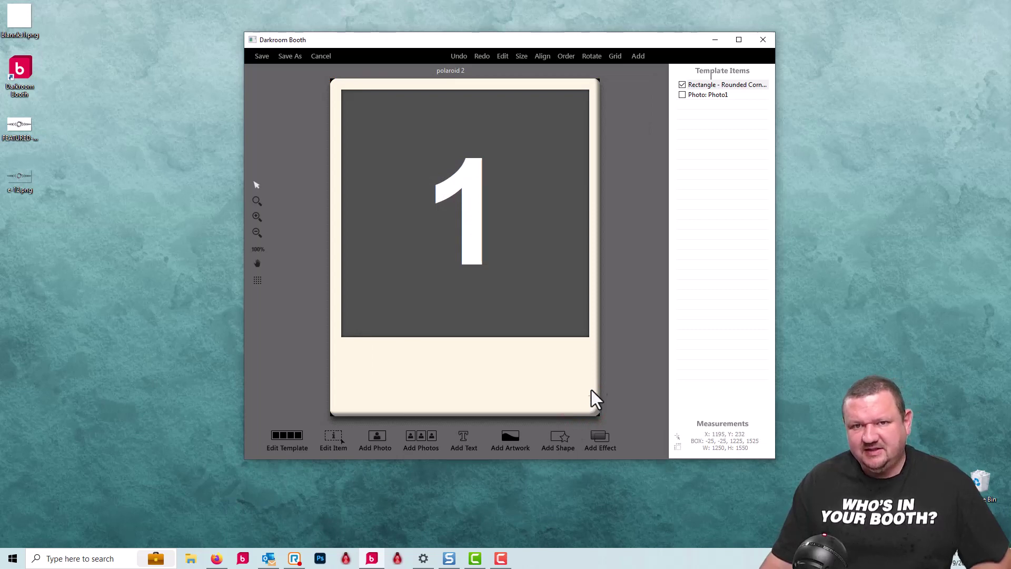
Set the frame's inside shadow vertical offset to 0
double_click(719, 86)
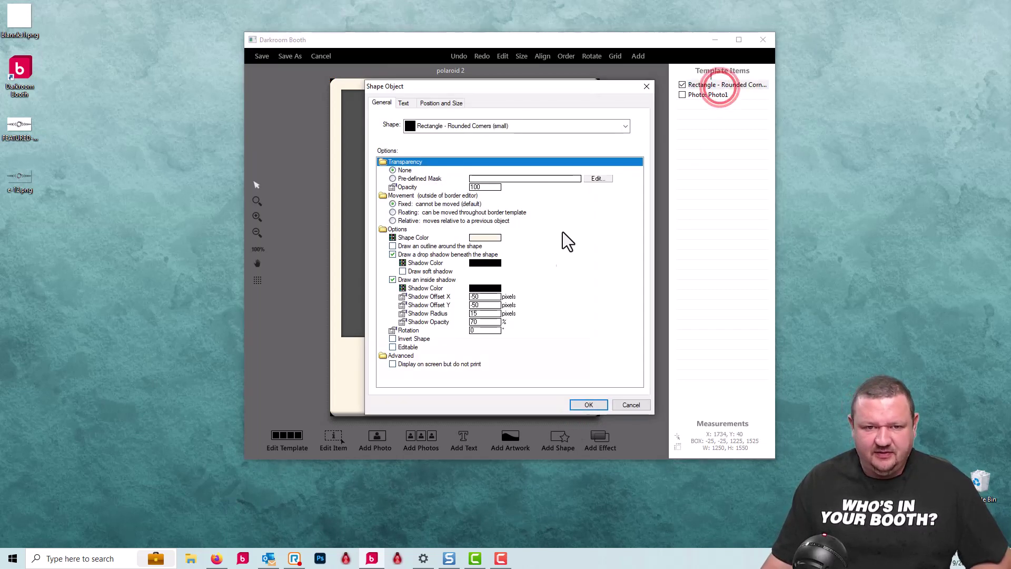
left_click(486, 313)
left_click(490, 306)
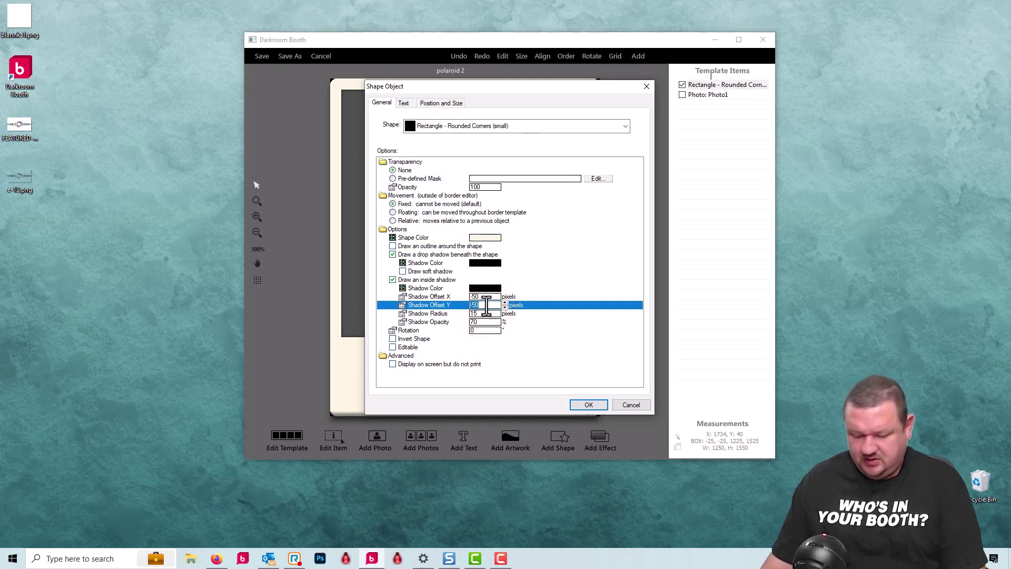
type("0")
left_click(480, 296)
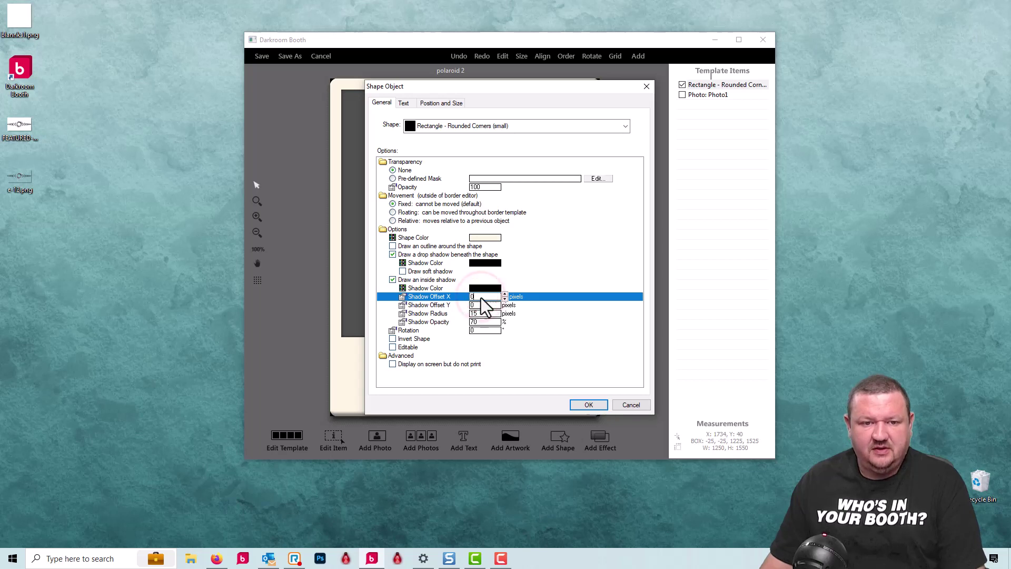
left_click(583, 402)
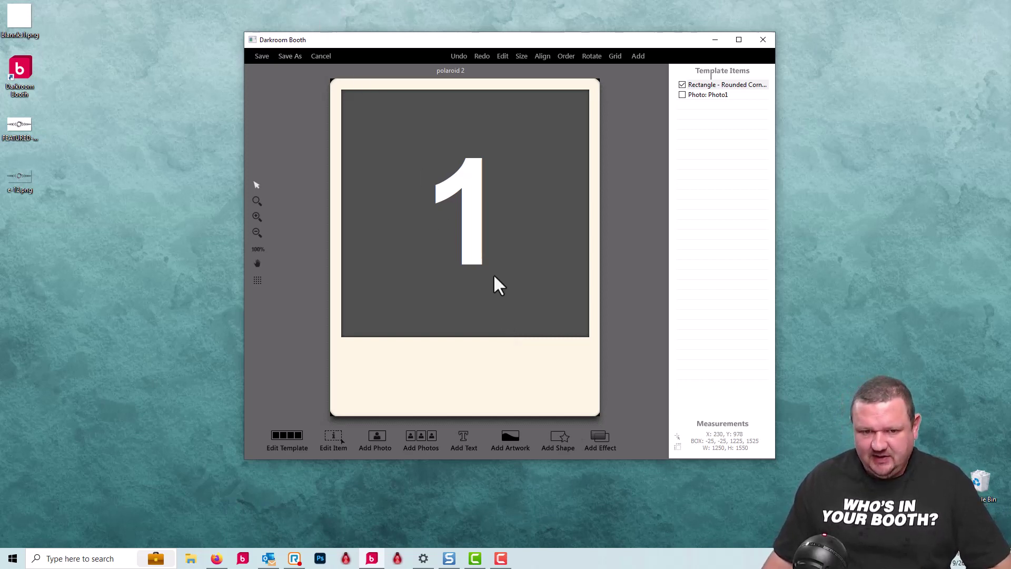
Add an Antique effect with Transparency set to None
left_click(604, 451)
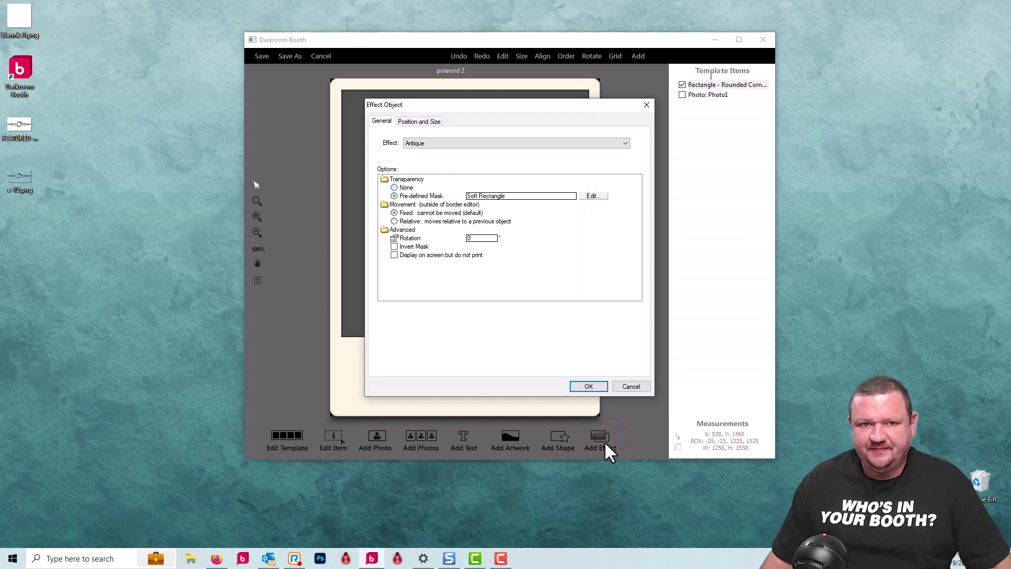
left_click(394, 188)
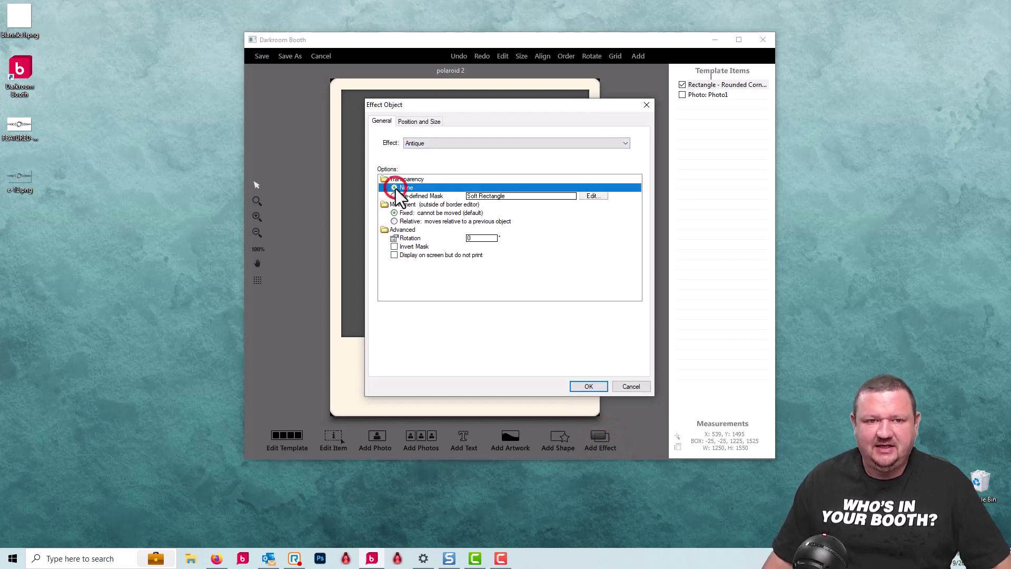
left_click(588, 388)
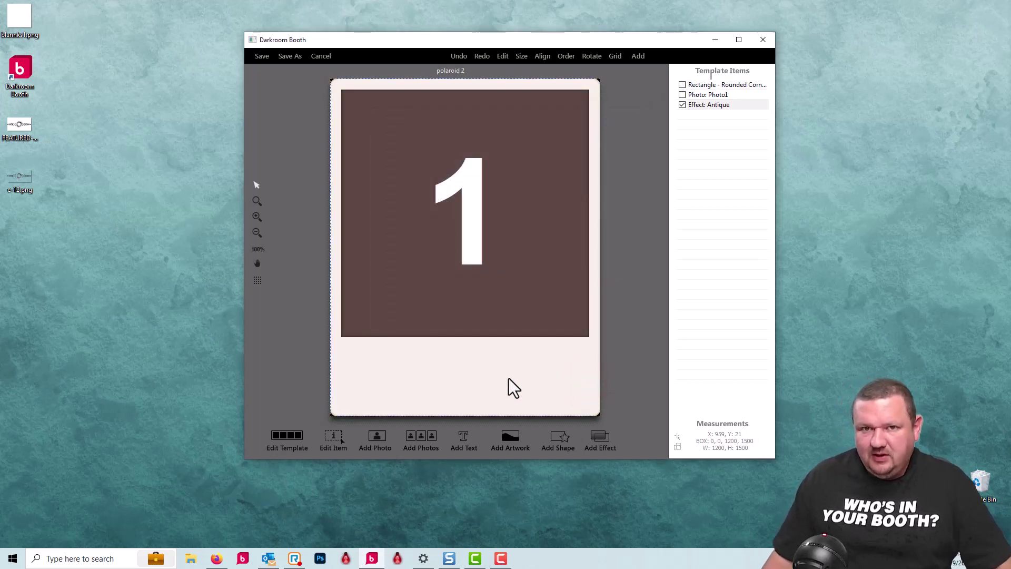
key("Up")
key("Up")
key("Up")
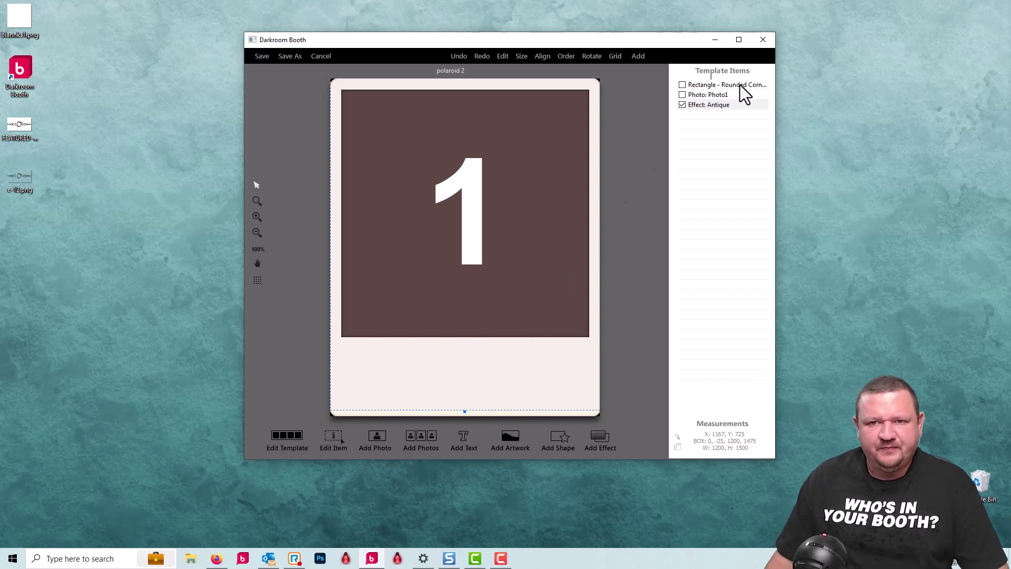
Match the Antique effect to Photo1 via Make Same > Position and Size
left_click(705, 105)
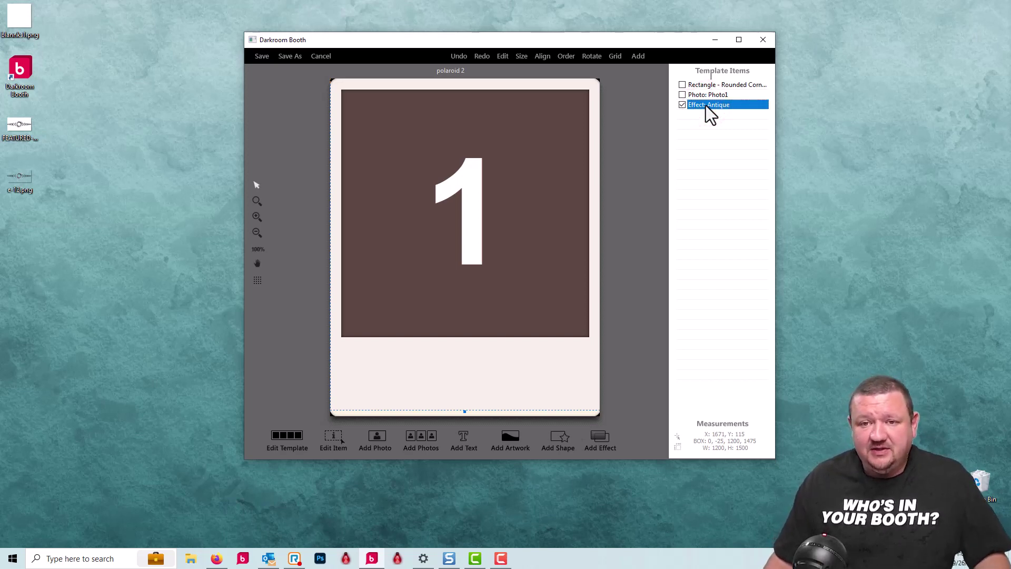
left_click(716, 96)
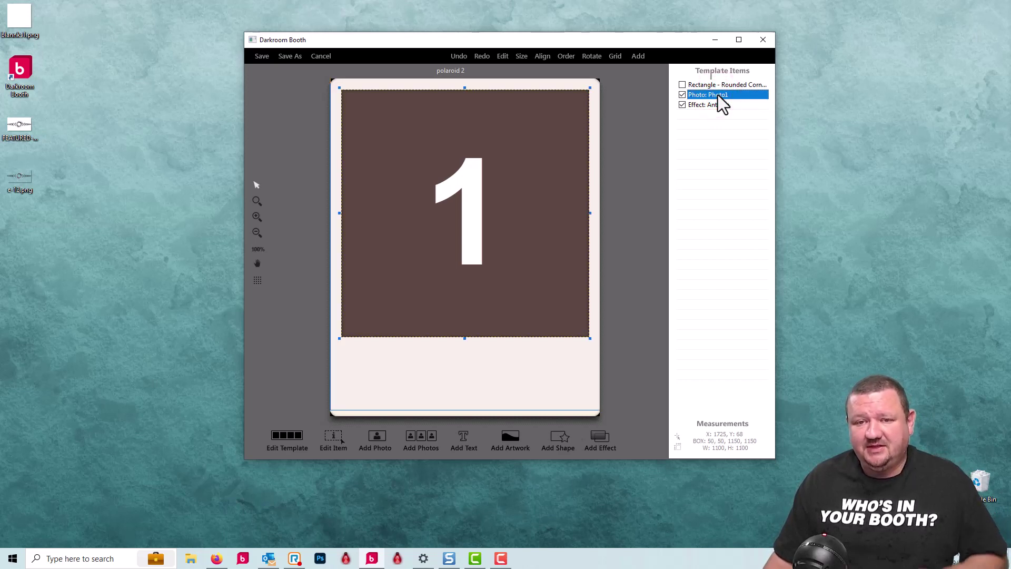
right_click(717, 96)
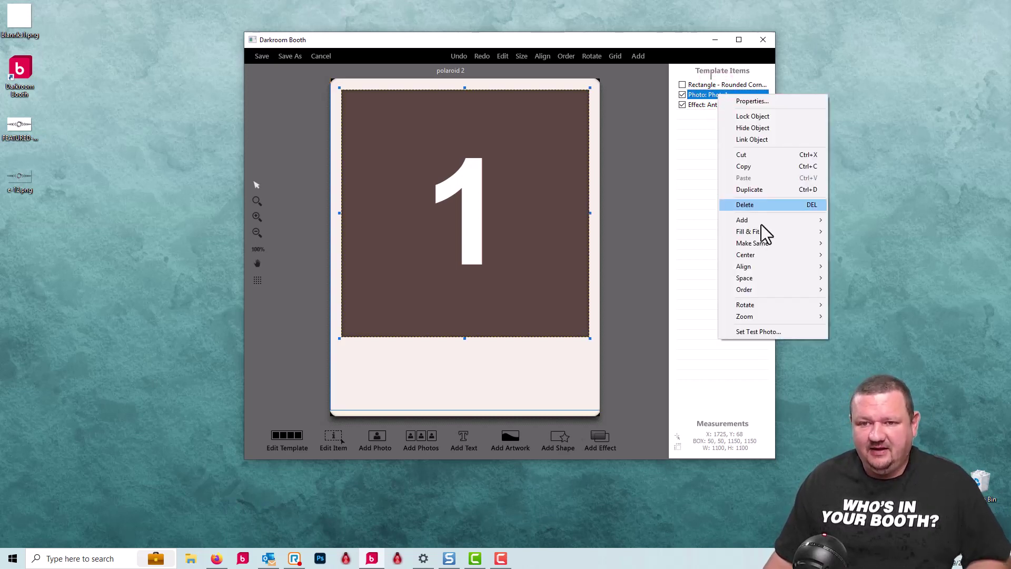
mouse_move(763, 228)
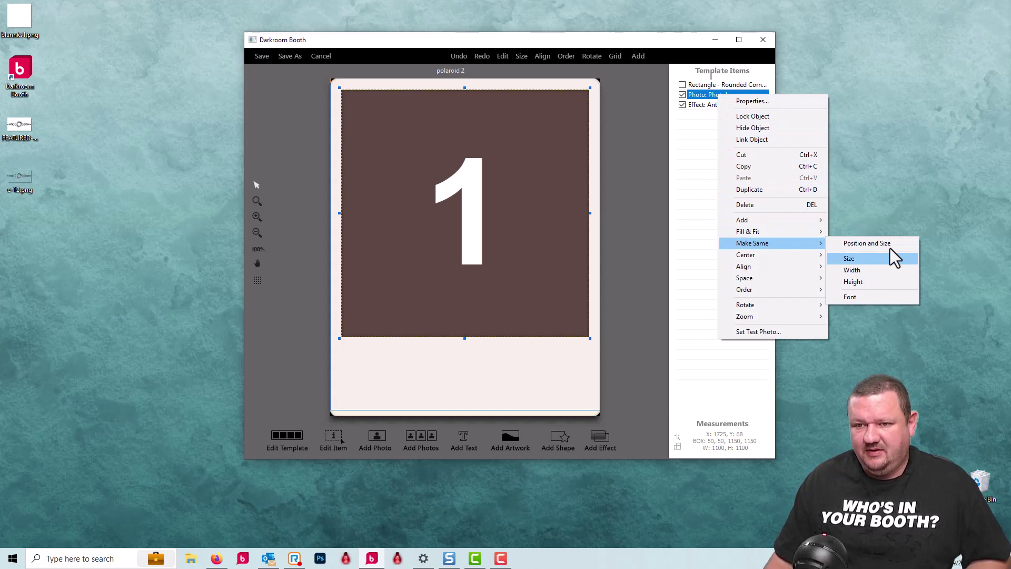
left_click(887, 243)
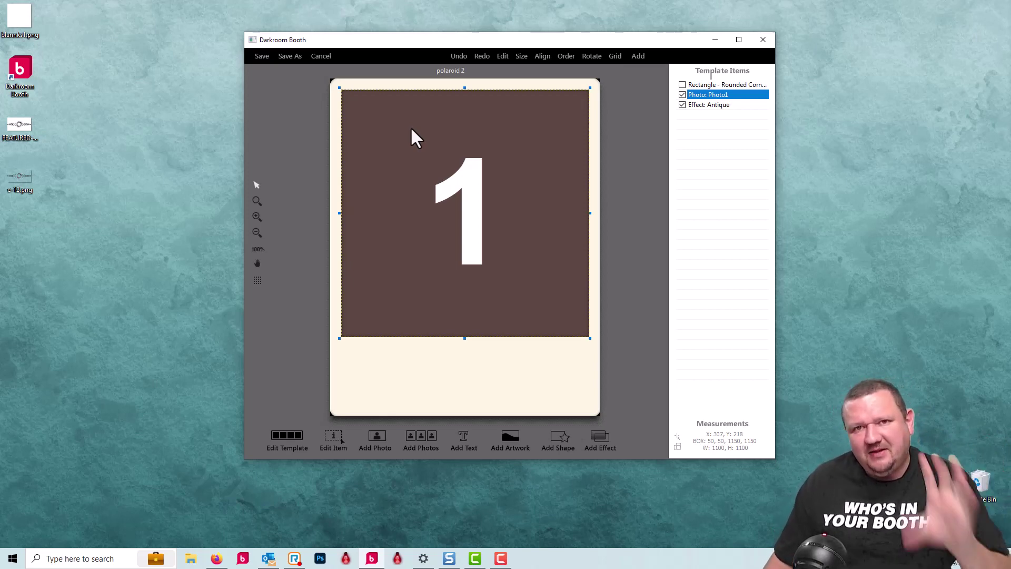
Check the Antique effect's properties, then duplicate the Photo1 placeholder
double_click(712, 105)
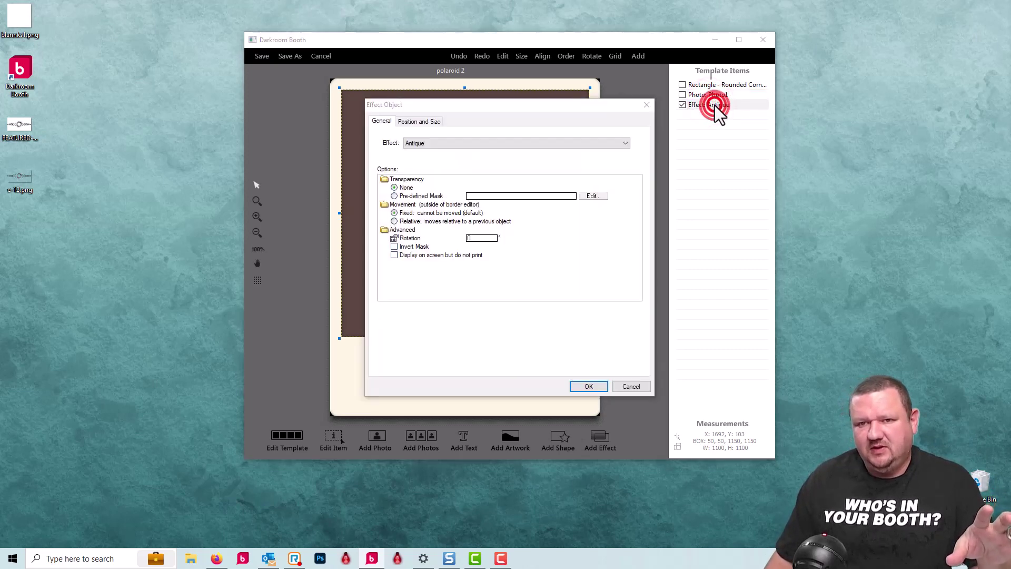
left_click(633, 387)
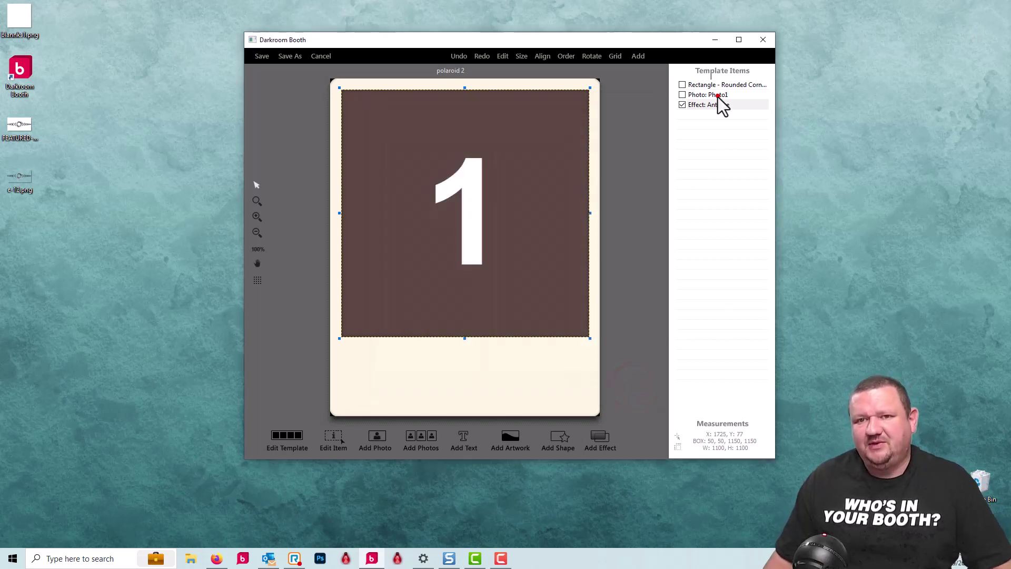
left_click(718, 95)
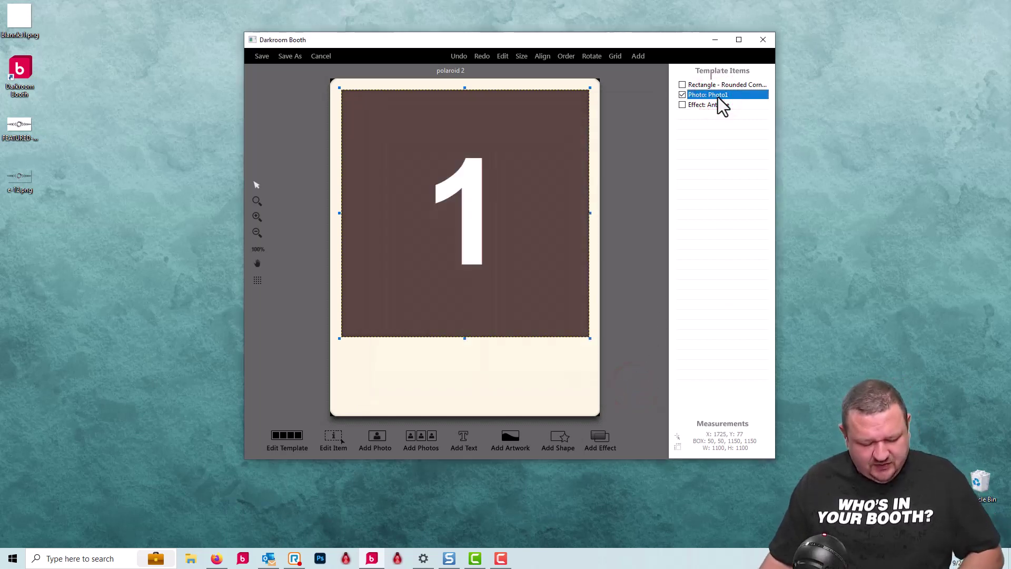
key("ctrl+d")
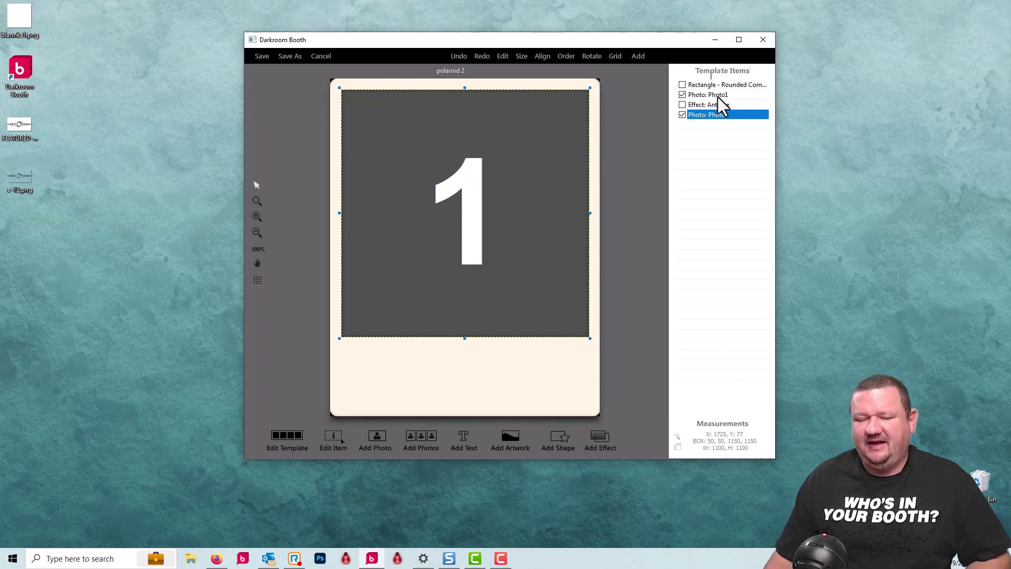
Give the duplicate Photo1 50 percent transparency and select the top Photo1 item
double_click(717, 115)
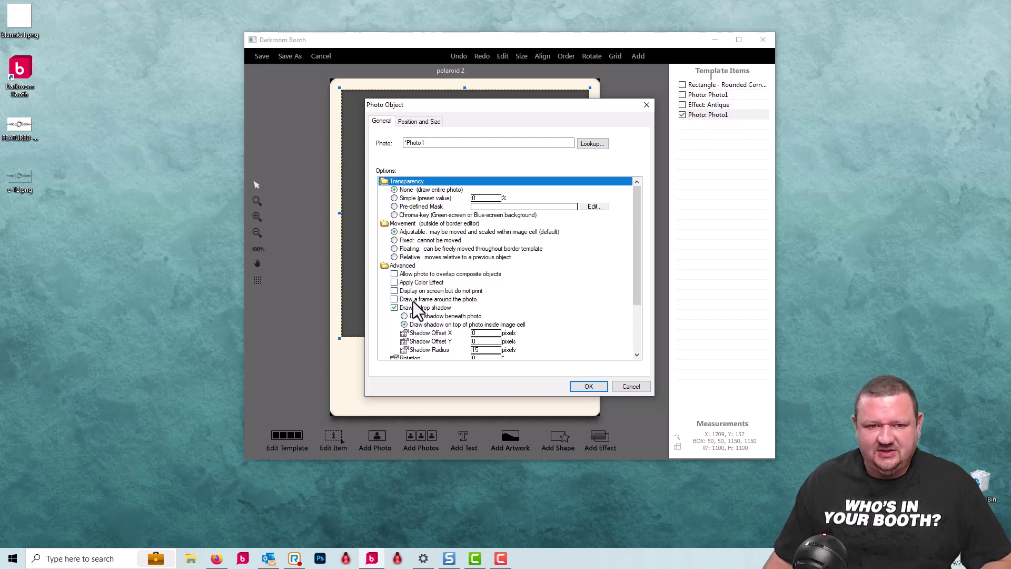
left_click(395, 198)
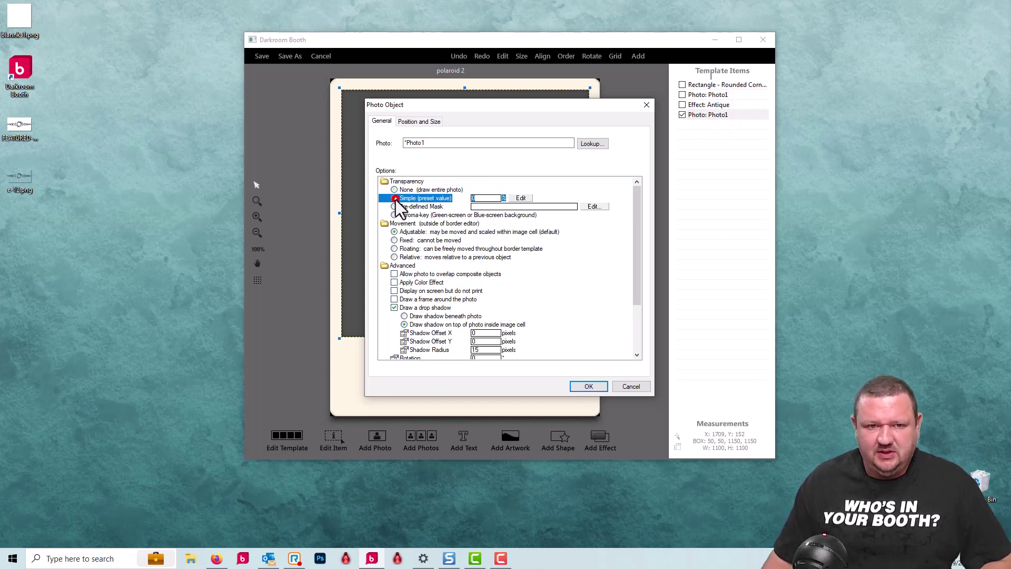
left_click(482, 196)
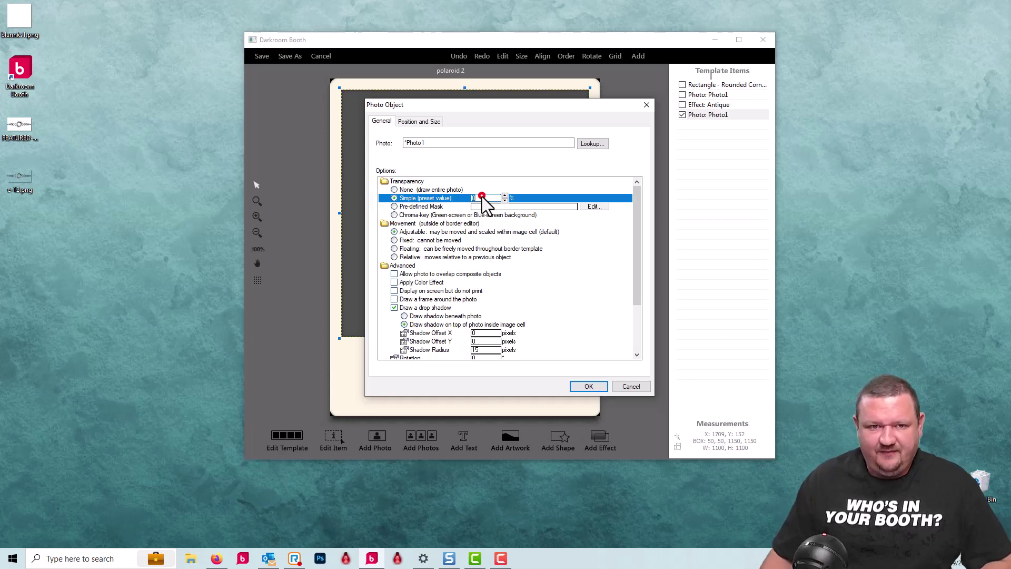
type("50")
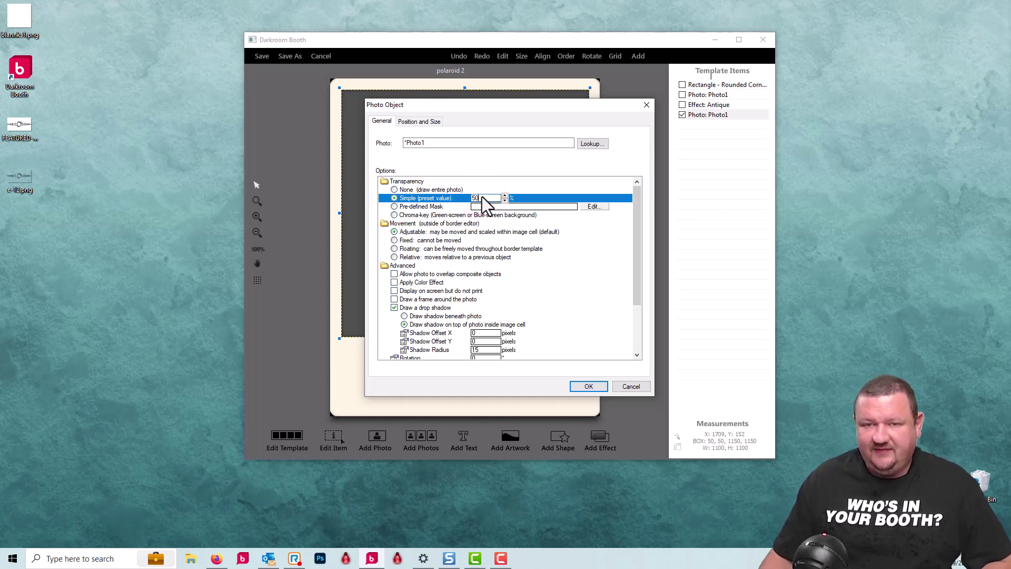
left_click(588, 385)
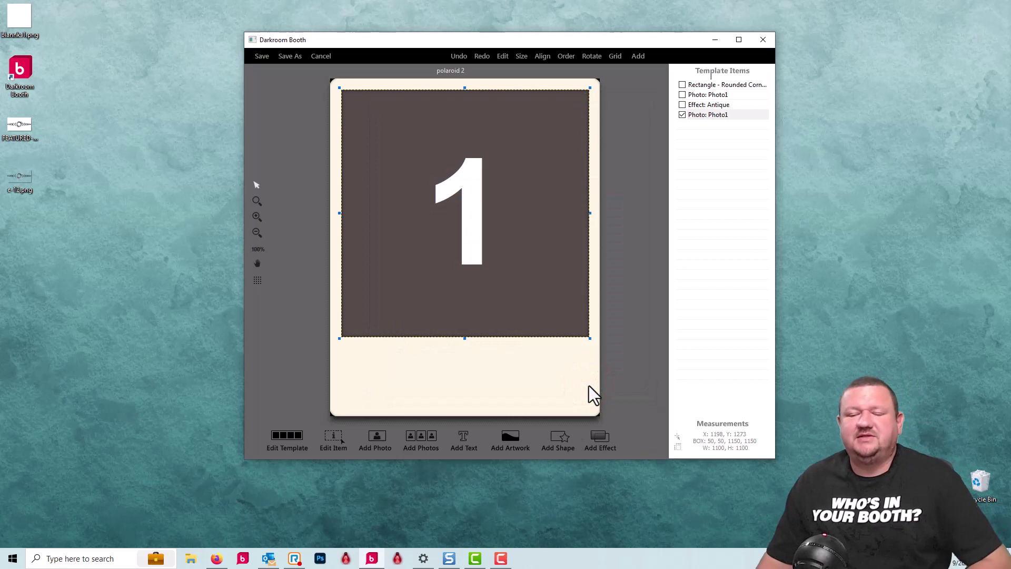
left_click(735, 116)
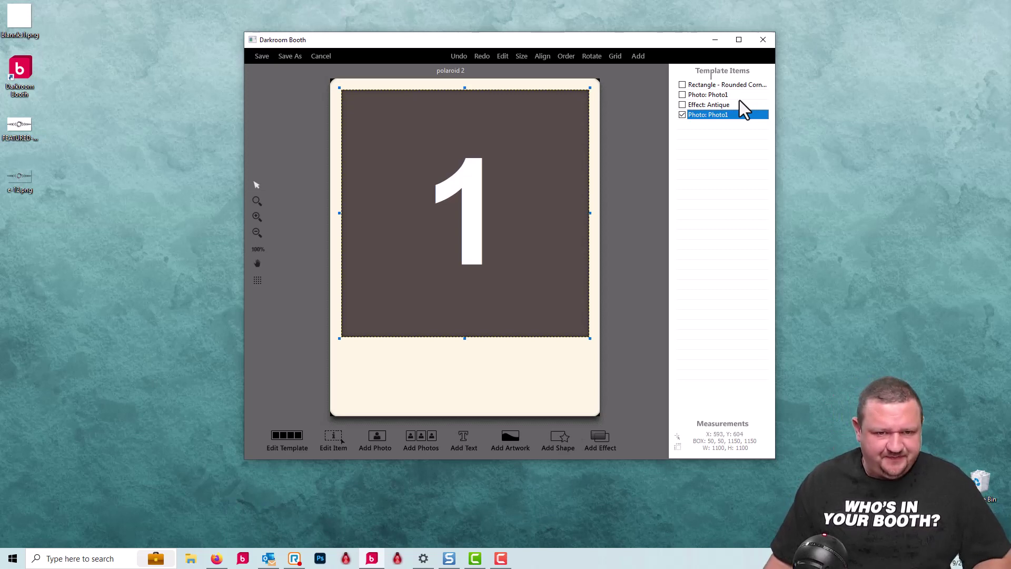
Add a text item reading 'Solar Eclipse' and 'Oct. 14, 2023', set in the Desyrel font
left_click(459, 436)
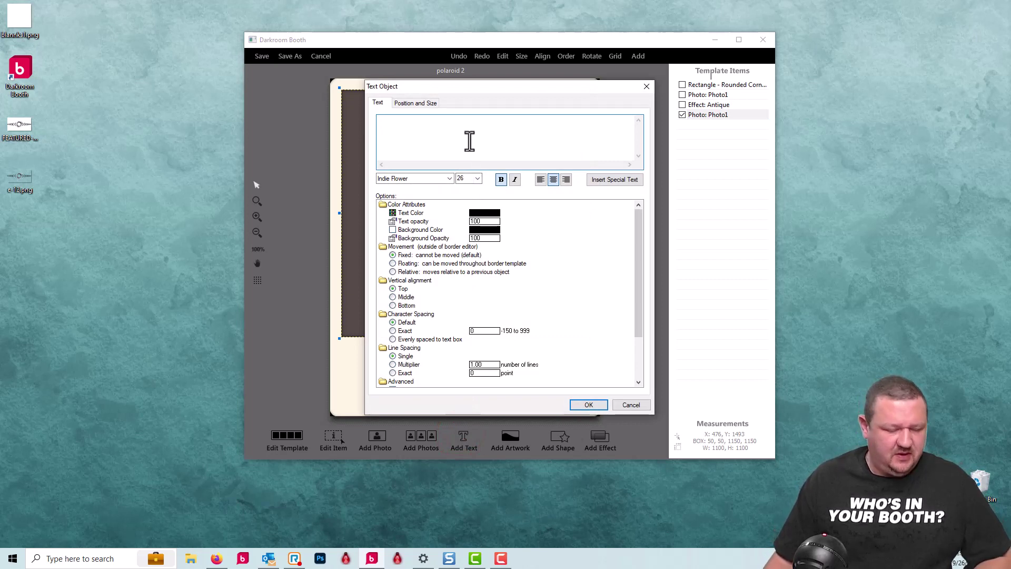
left_click(469, 141)
type("So")
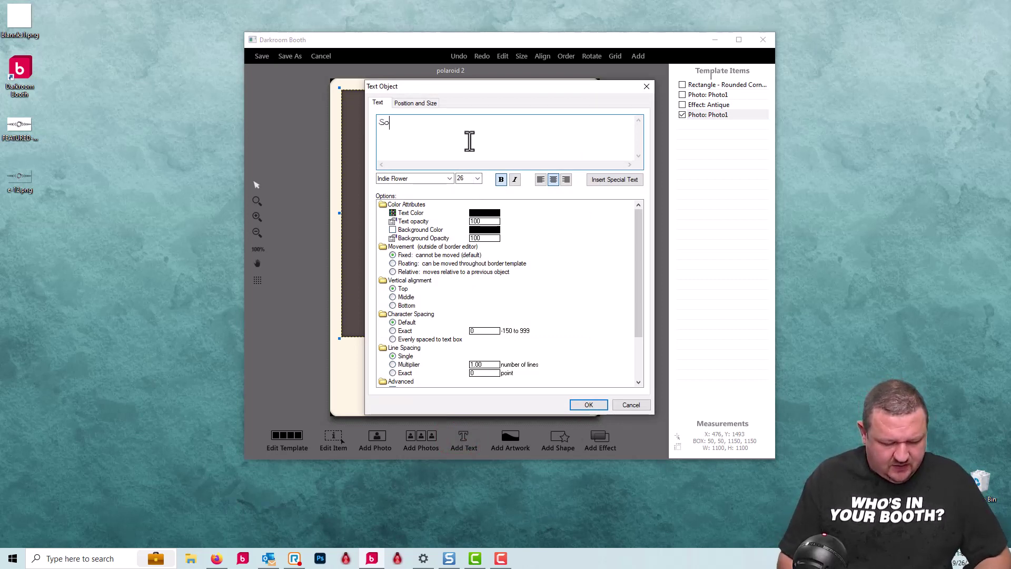
type("lar ")
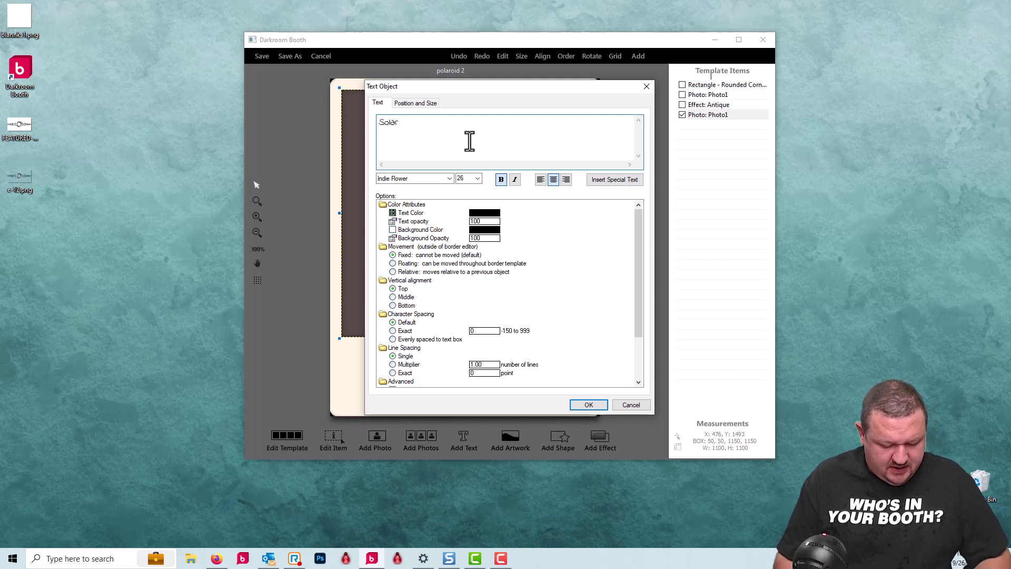
type("Eclip")
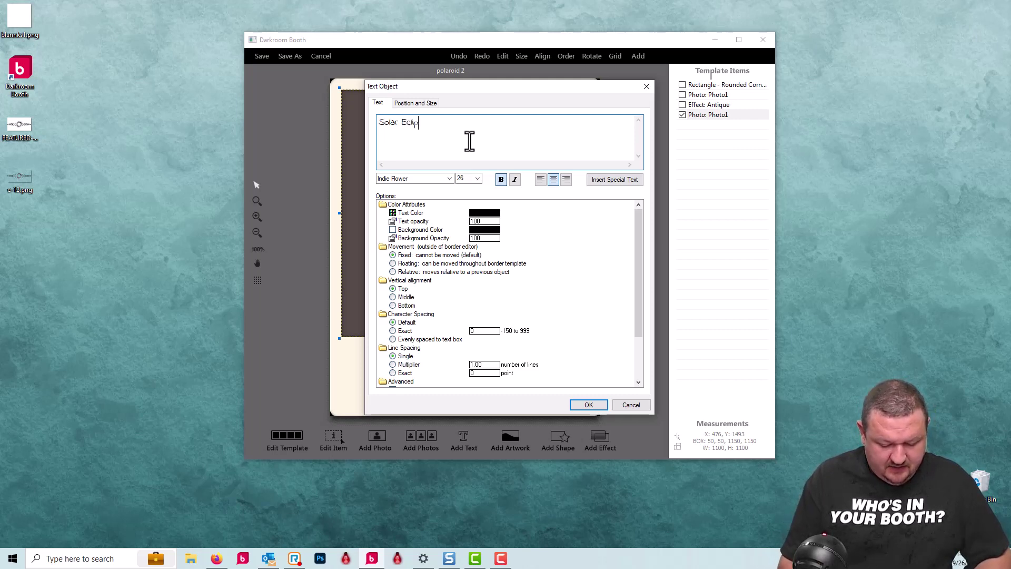
type("se ")
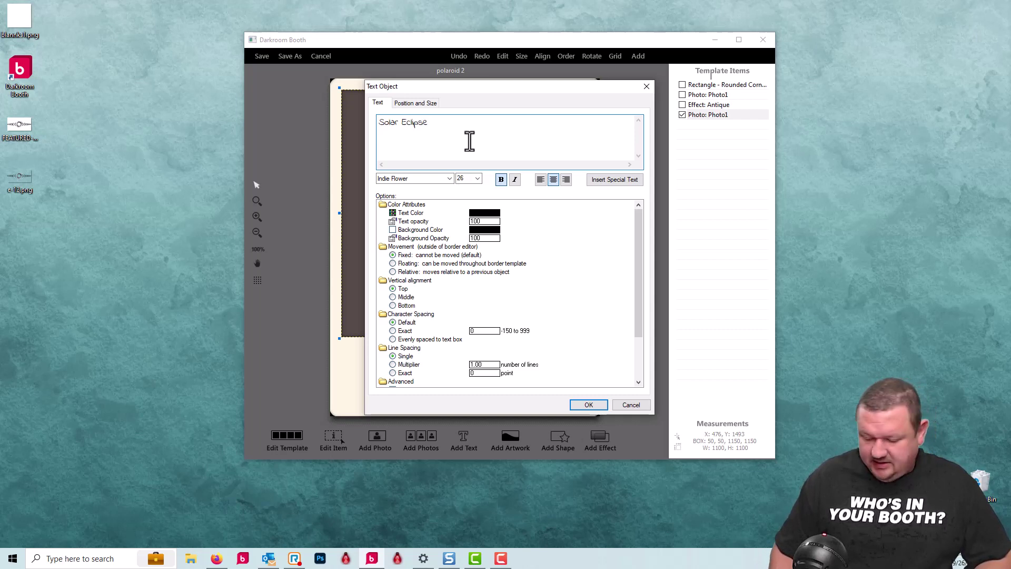
type("oct")
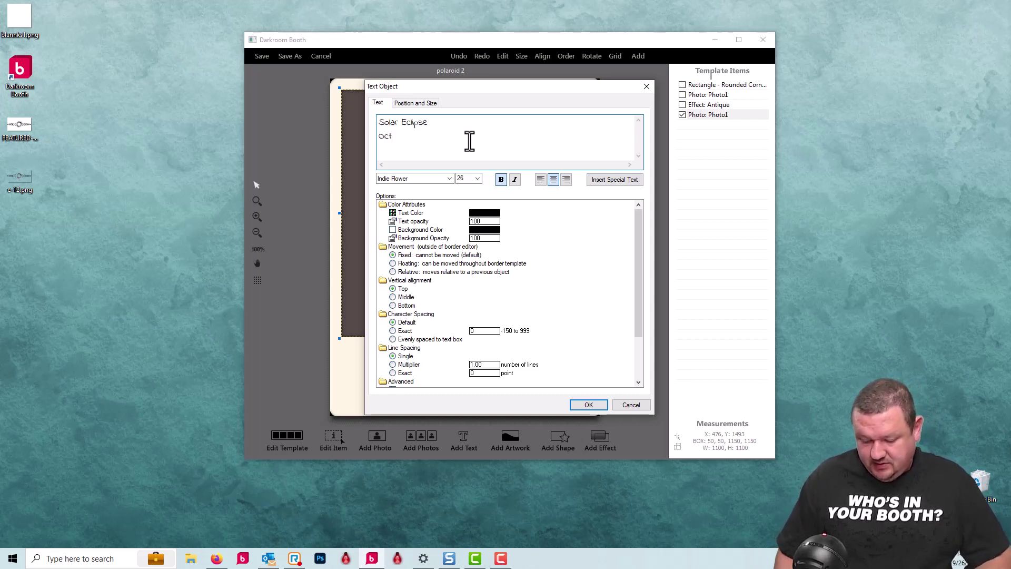
type(". 14")
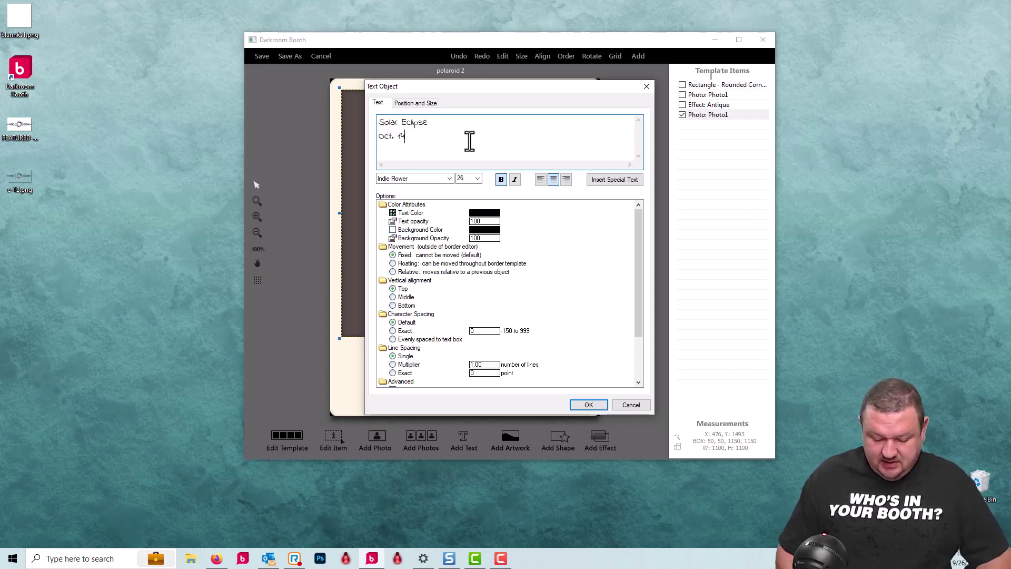
type(", 2023")
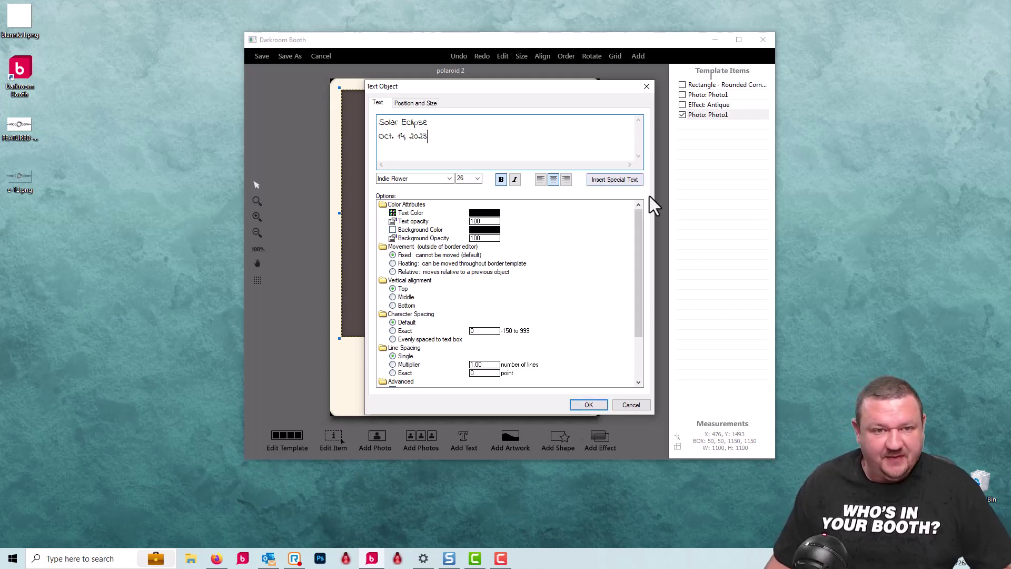
left_click(451, 178)
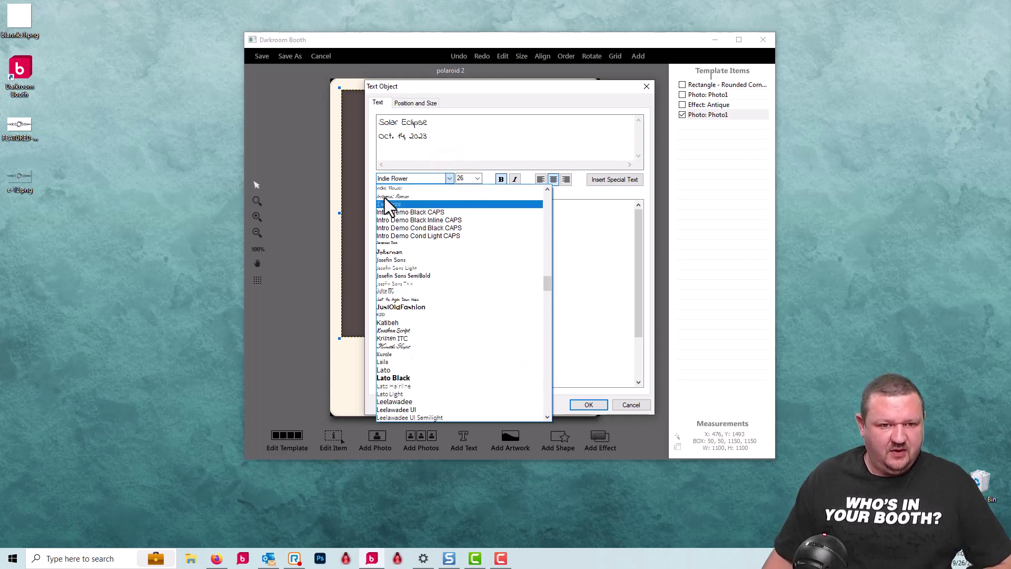
scroll(409, 242, "up", 15)
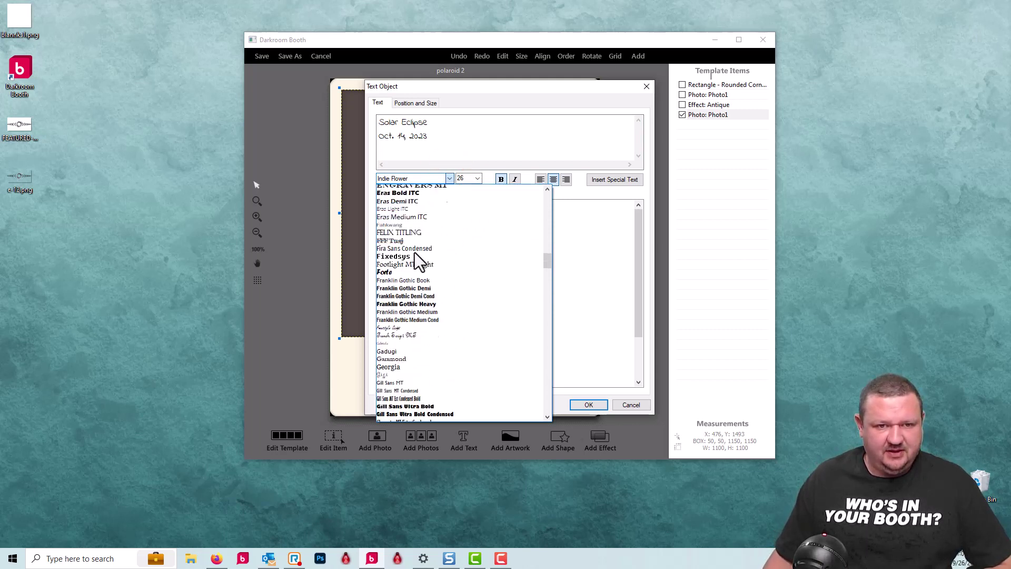
scroll(415, 252, "up", 9)
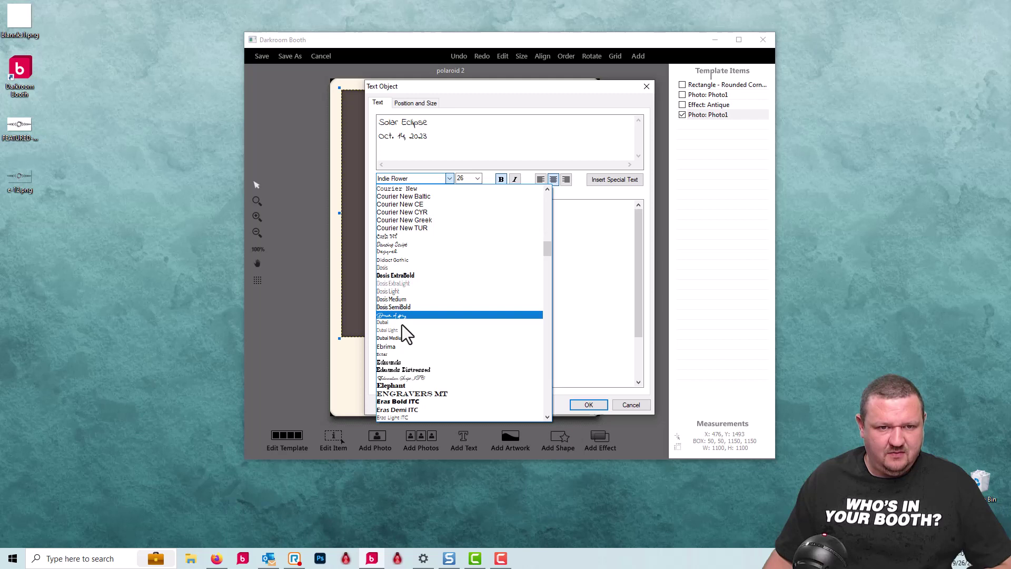
left_click(403, 251)
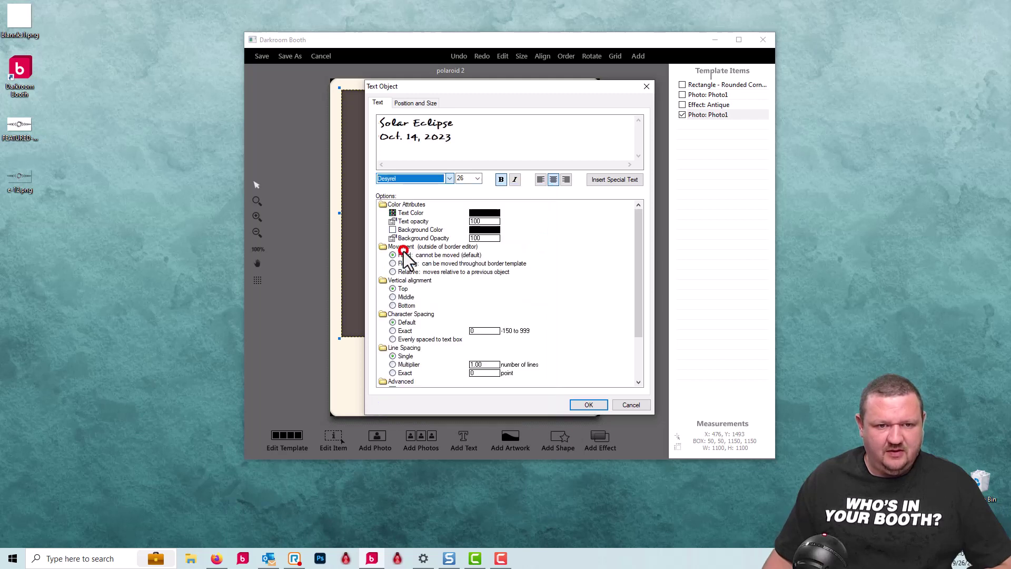
Place the caption in the polaroid's bottom margin and shorten its box
left_click(596, 407)
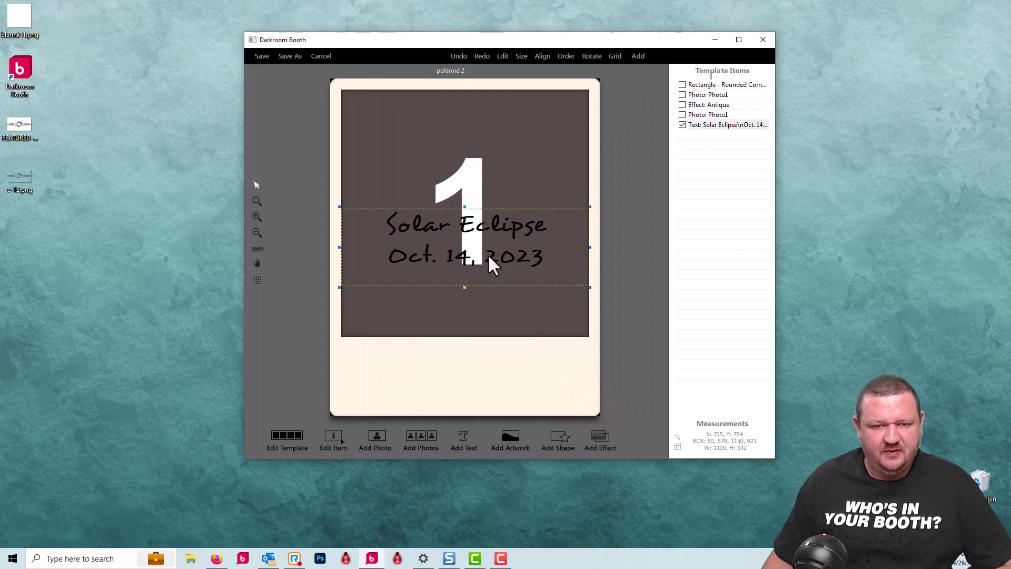
left_click_drag(487, 255, 490, 391)
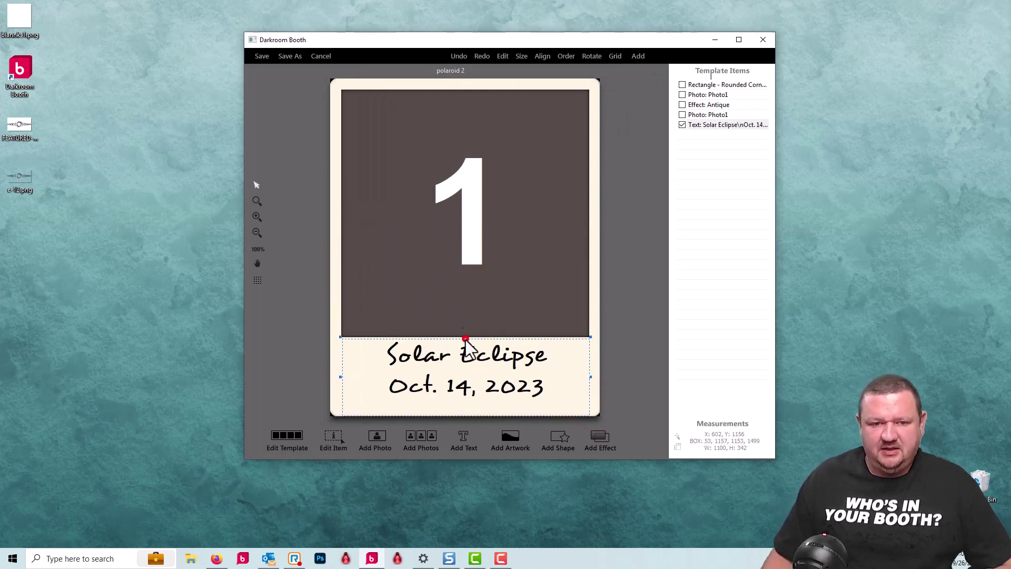
left_click_drag(465, 339, 465, 345)
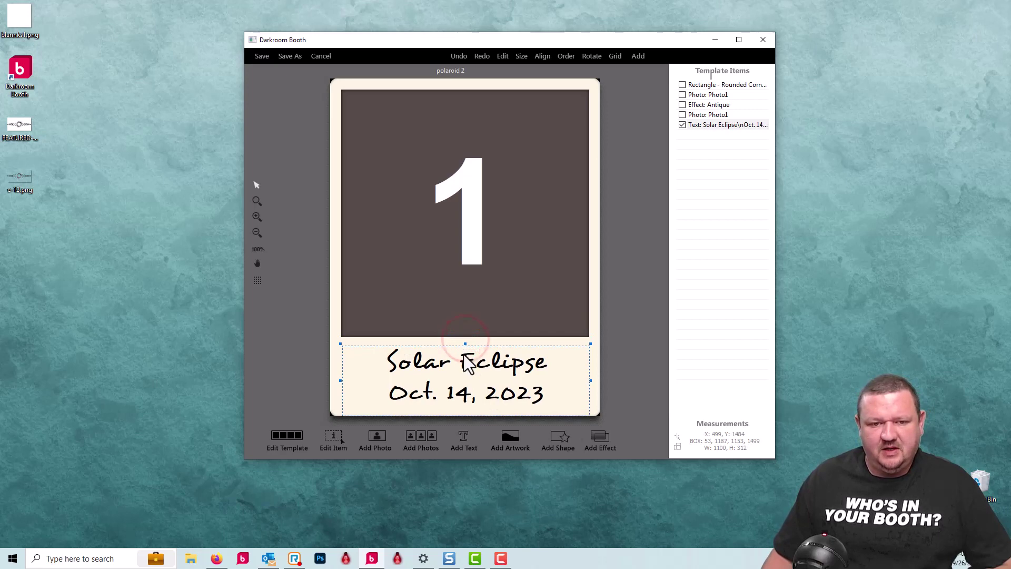
left_click(464, 383)
Set the caption's line spacing multiplier to 0.7
double_click(462, 392)
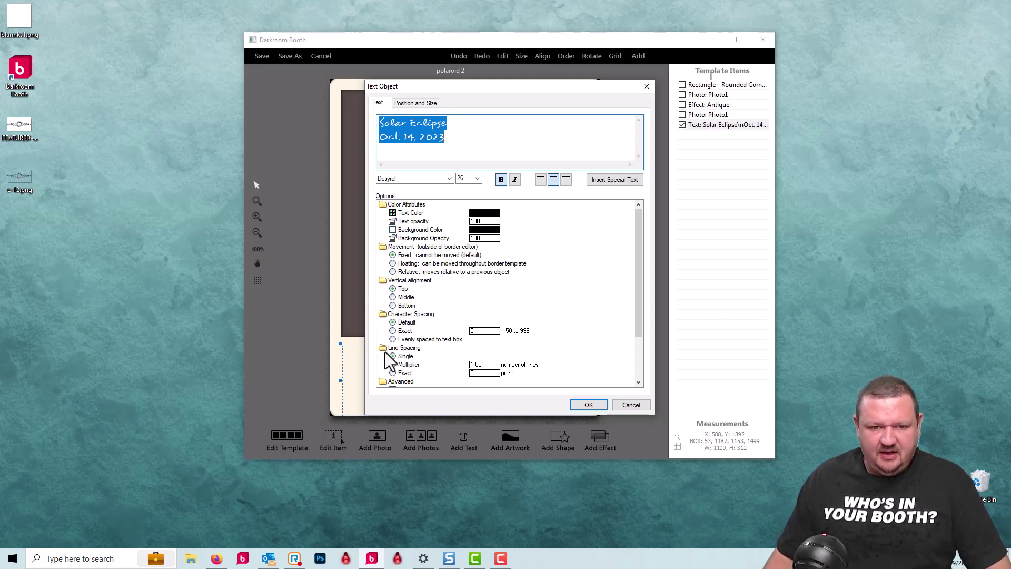
left_click(393, 364)
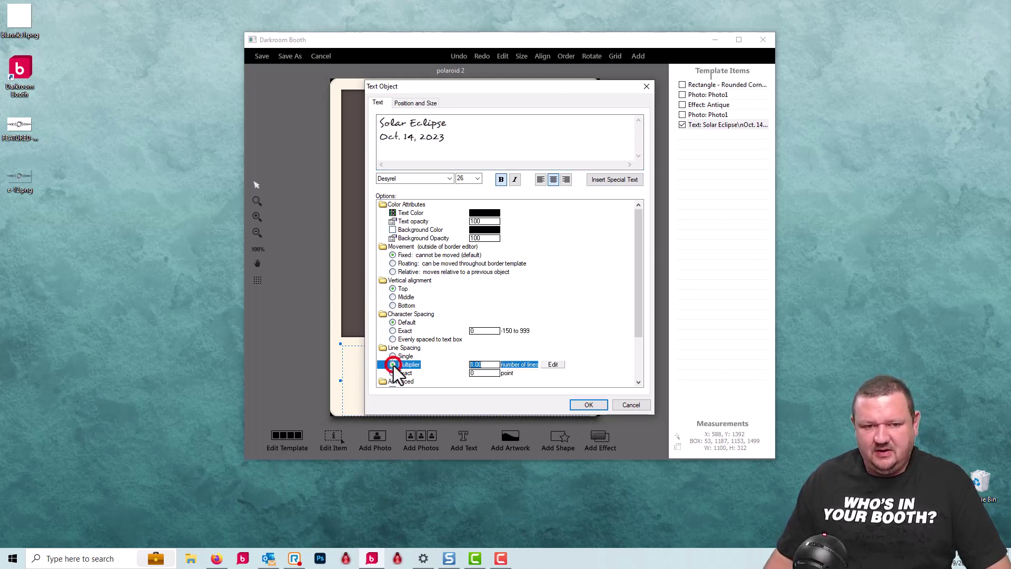
left_click(490, 364)
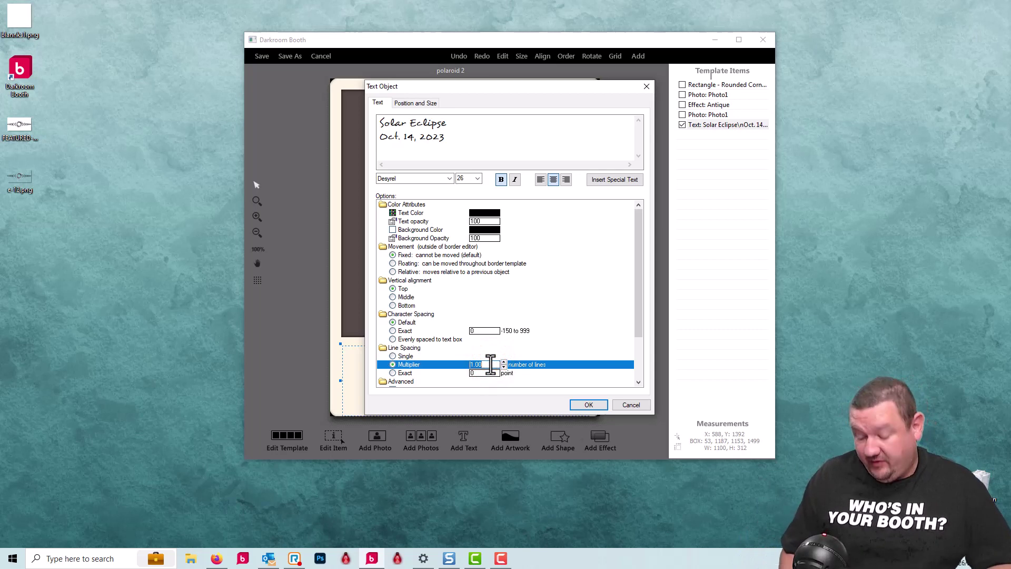
key("BackSpace")
type(".7")
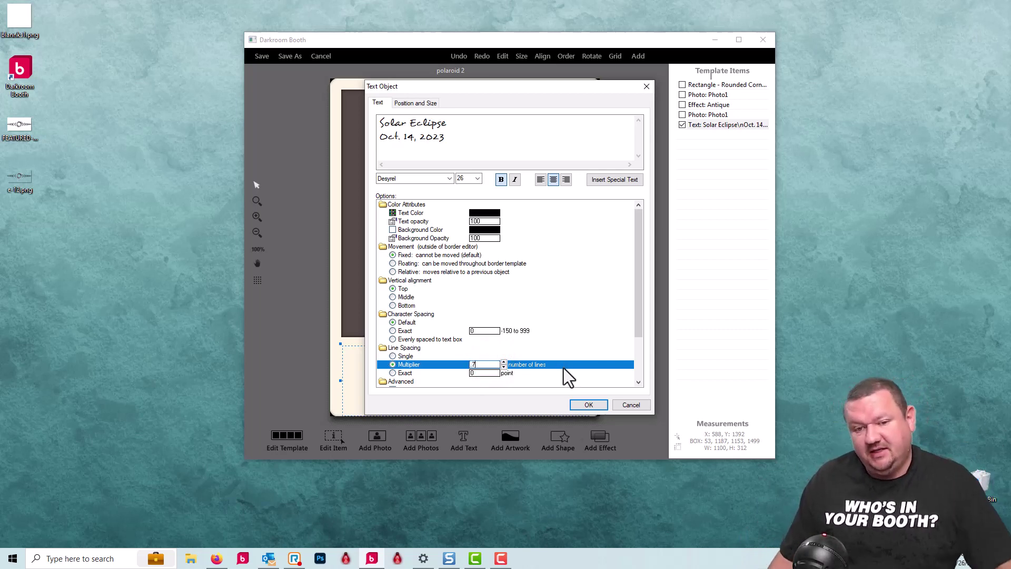
left_click(588, 404)
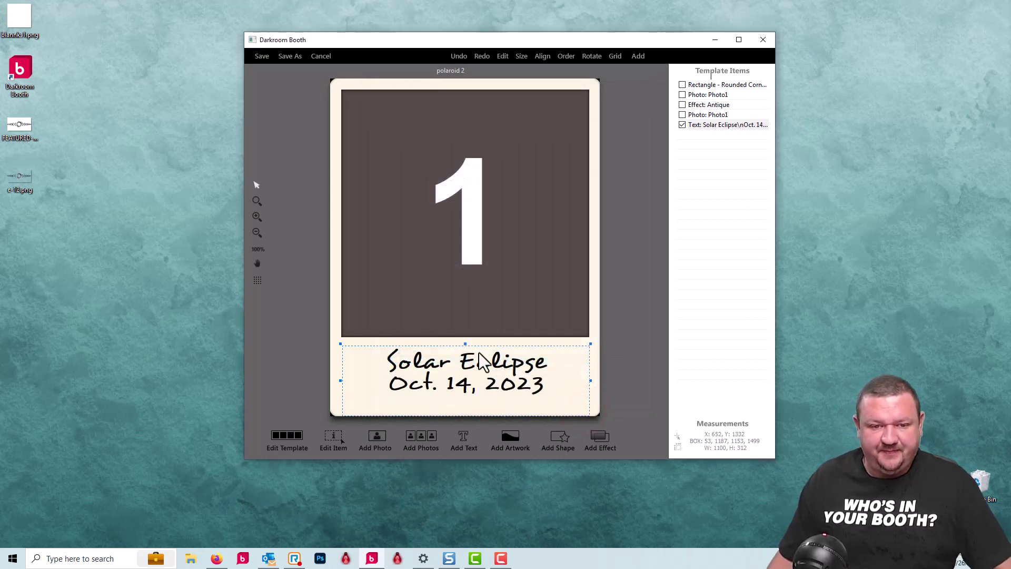
Lower the caption slightly, save as polaroid 2.xbdr, and choose it as the print template
left_click_drag(465, 344, 466, 358)
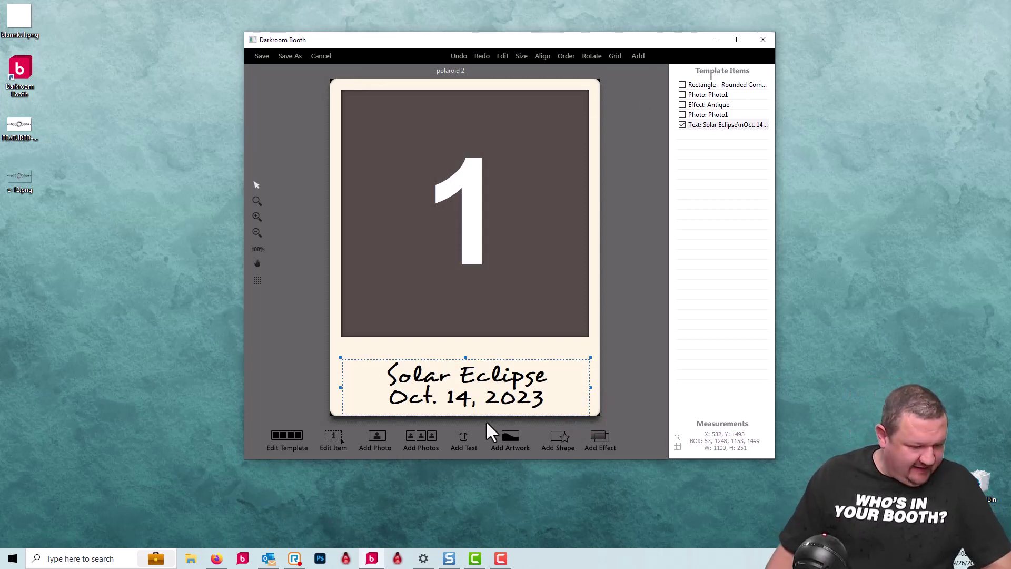
left_click(260, 56)
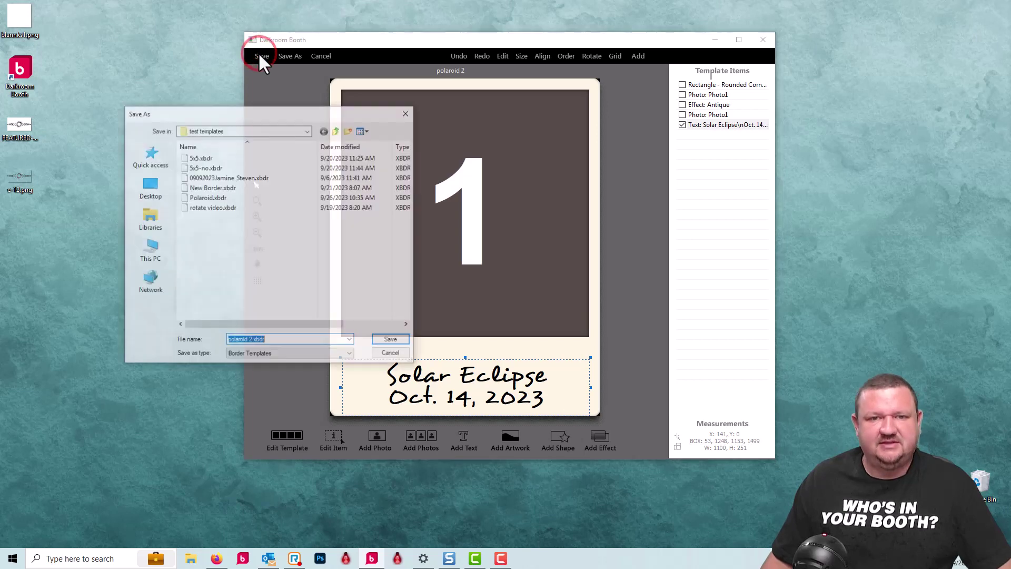
left_click(392, 341)
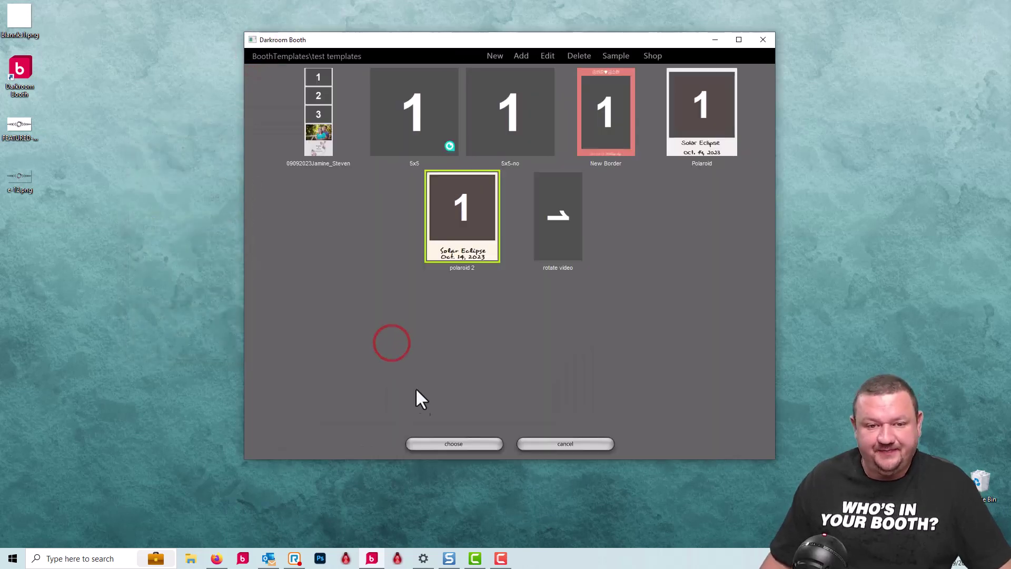
left_click(446, 444)
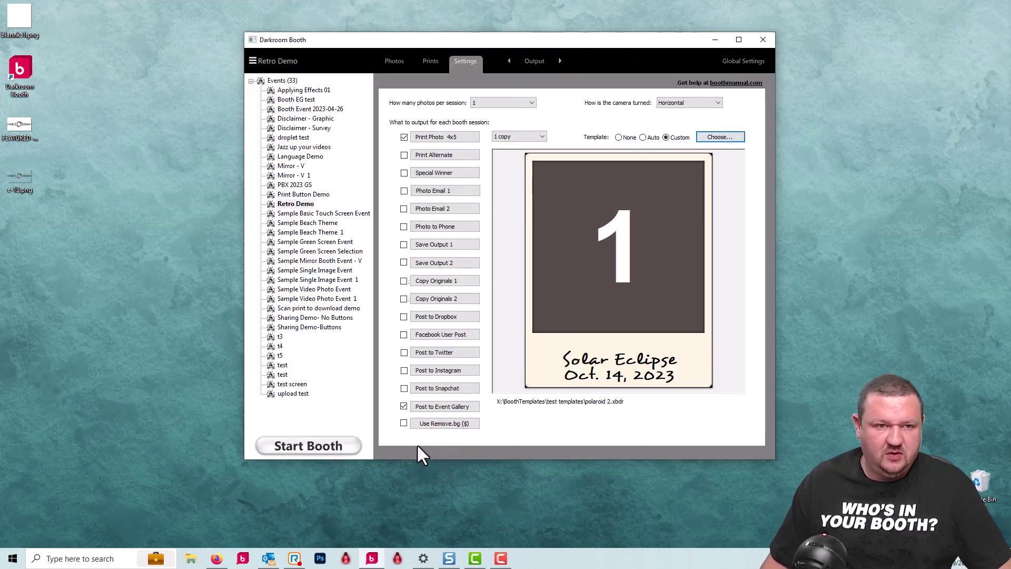
left_click(309, 446)
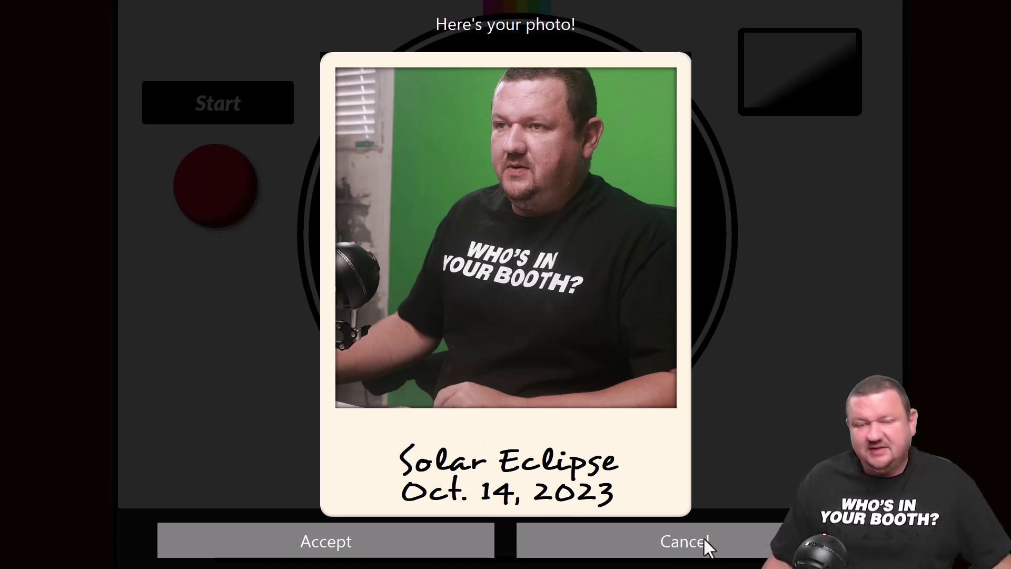
left_click(643, 540)
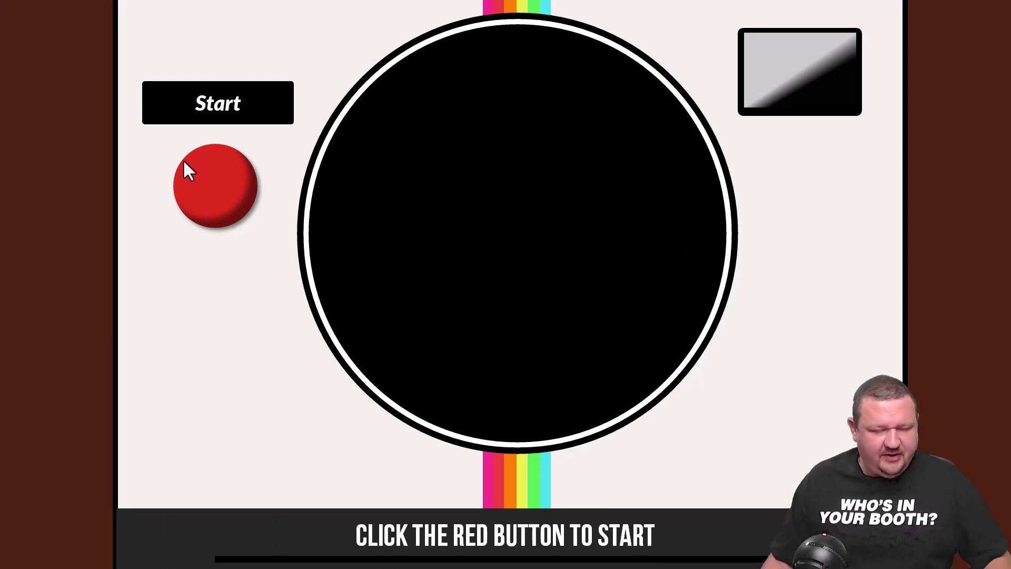
key("Escape")
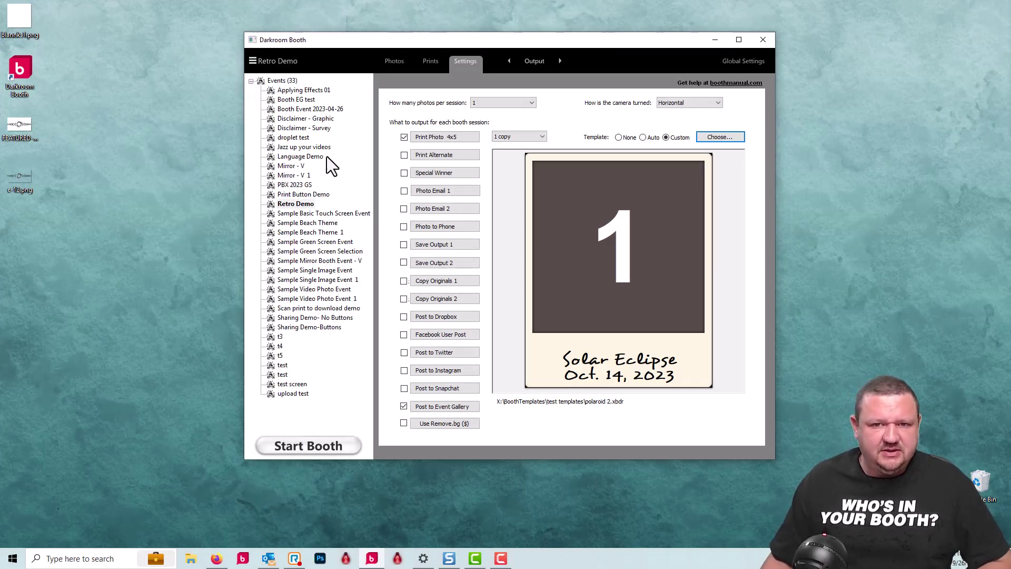
Open polaroid 2 for editing and move Photo1 to the top of Template Items
left_click(715, 140)
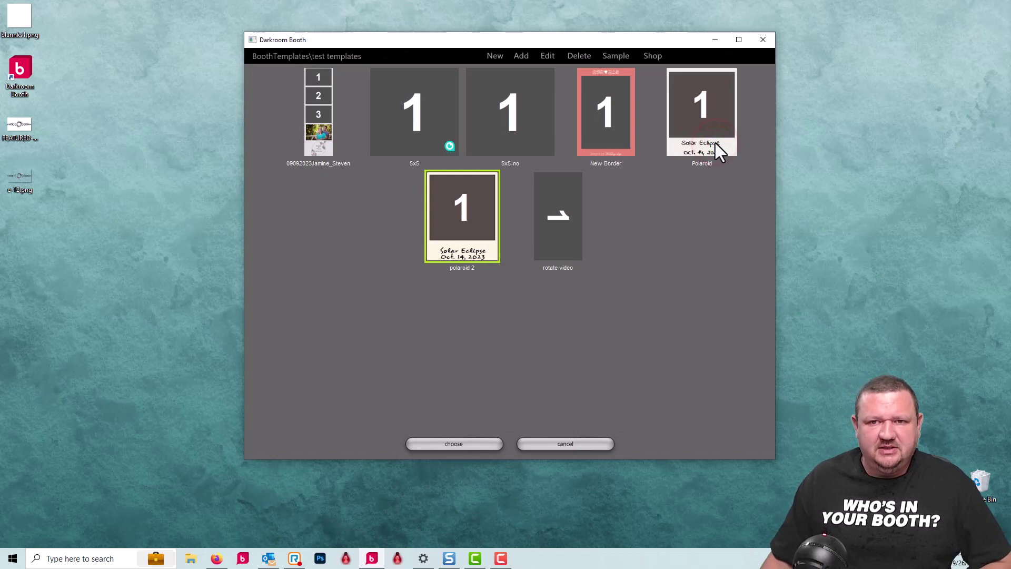
double_click(463, 210)
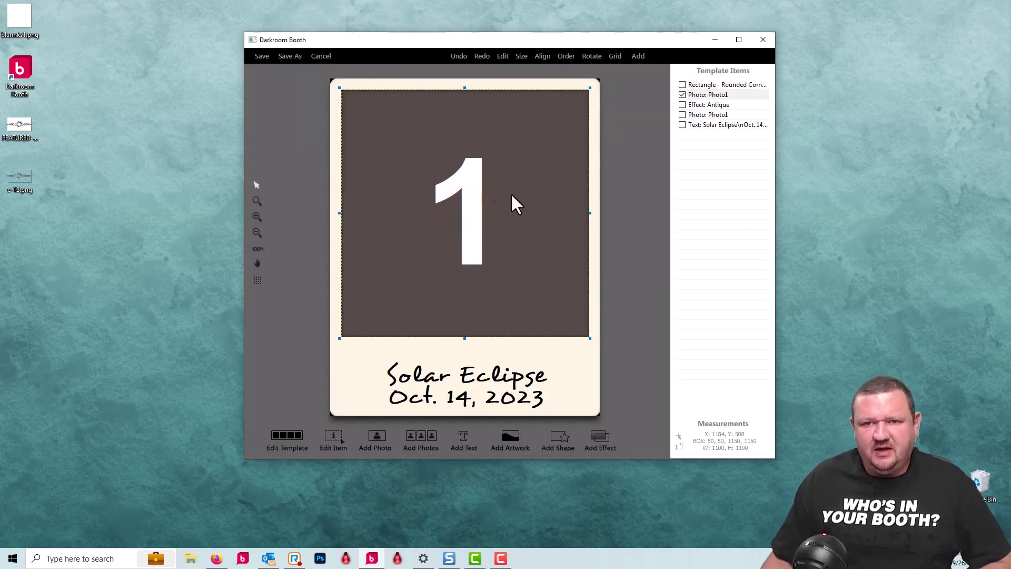
left_click_drag(726, 115, 724, 87)
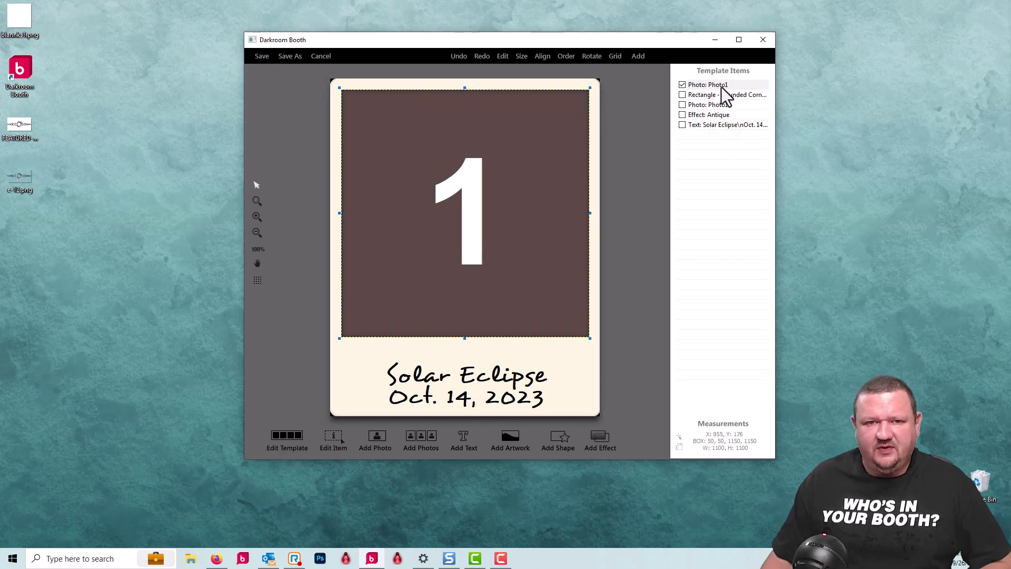
Narrow the Antique effect to the photo's right half, save the template, and start the booth
left_click(595, 371)
left_click(501, 237)
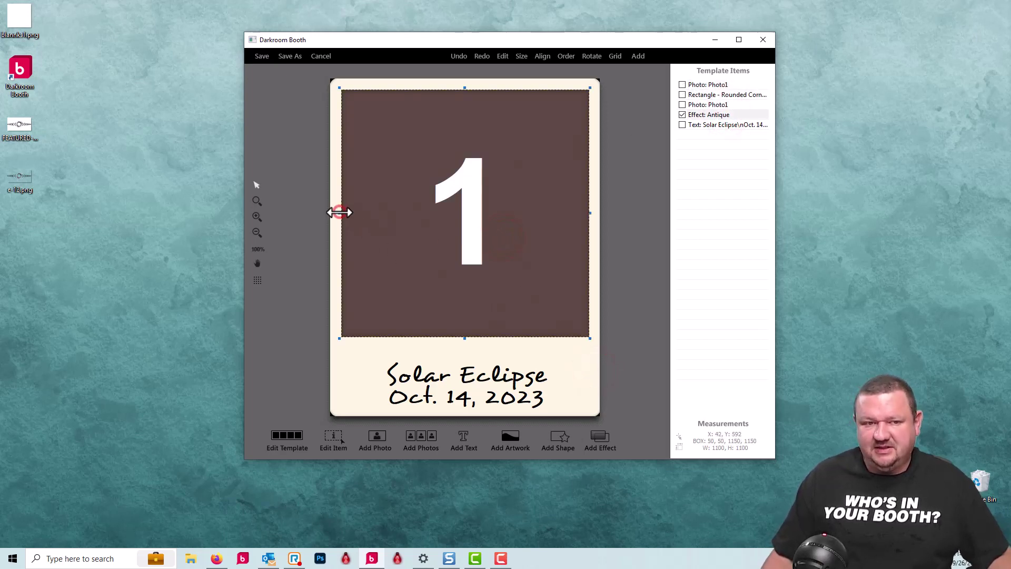
left_click_drag(339, 212, 465, 221)
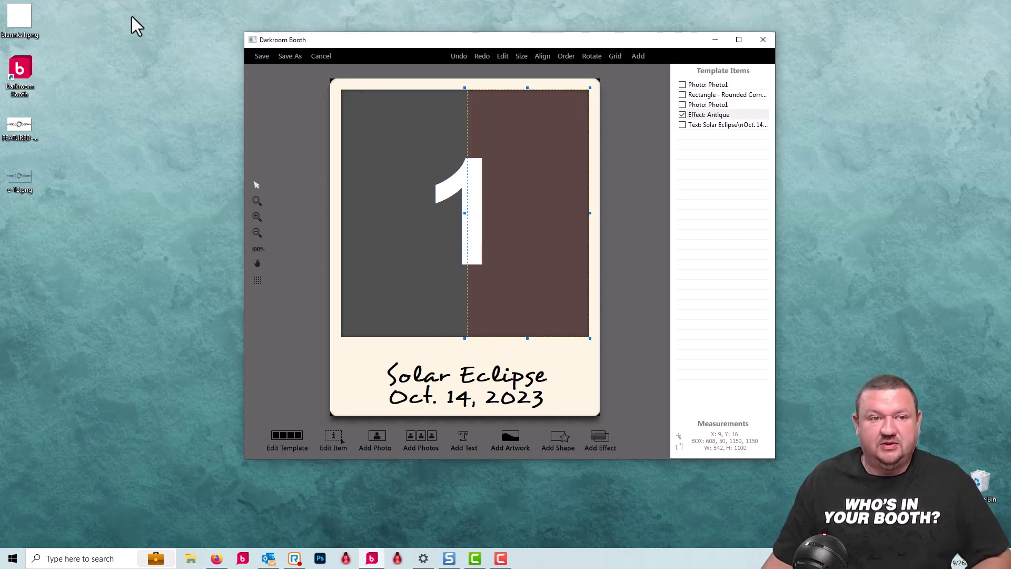
left_click(263, 56)
left_click(429, 445)
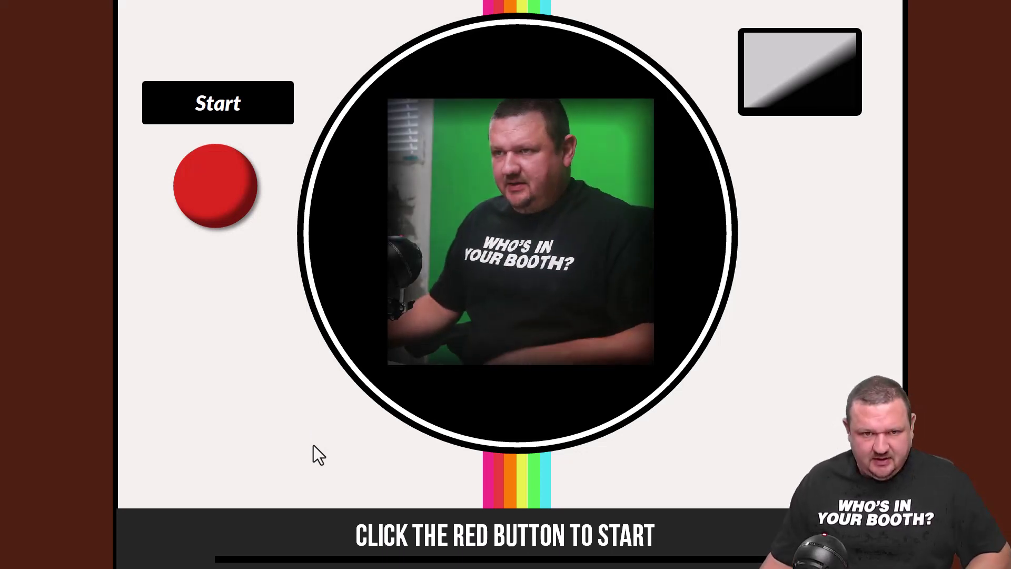
Take a test photo and accept the captioned half-antique print
left_click(221, 224)
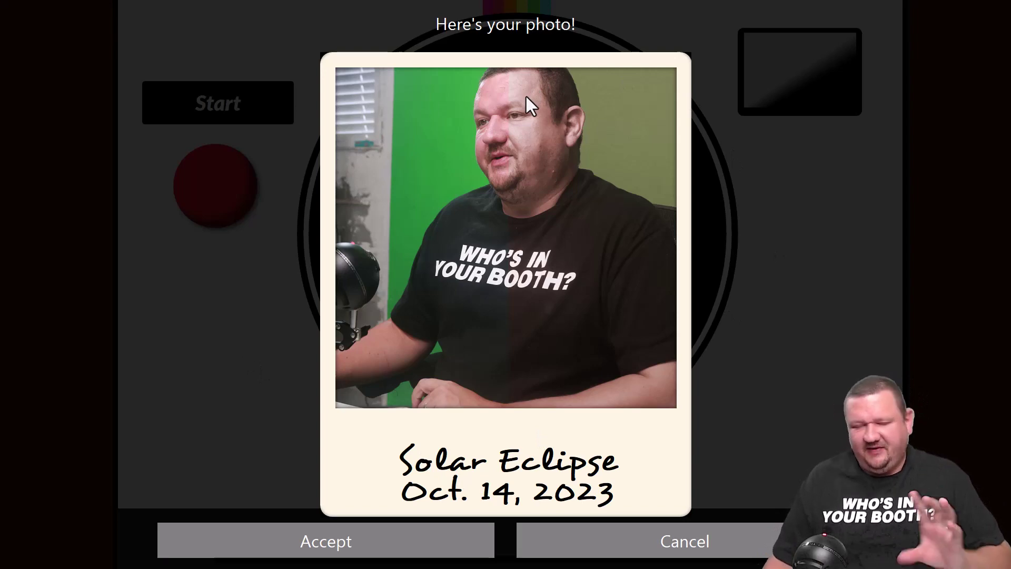
left_click(159, 540)
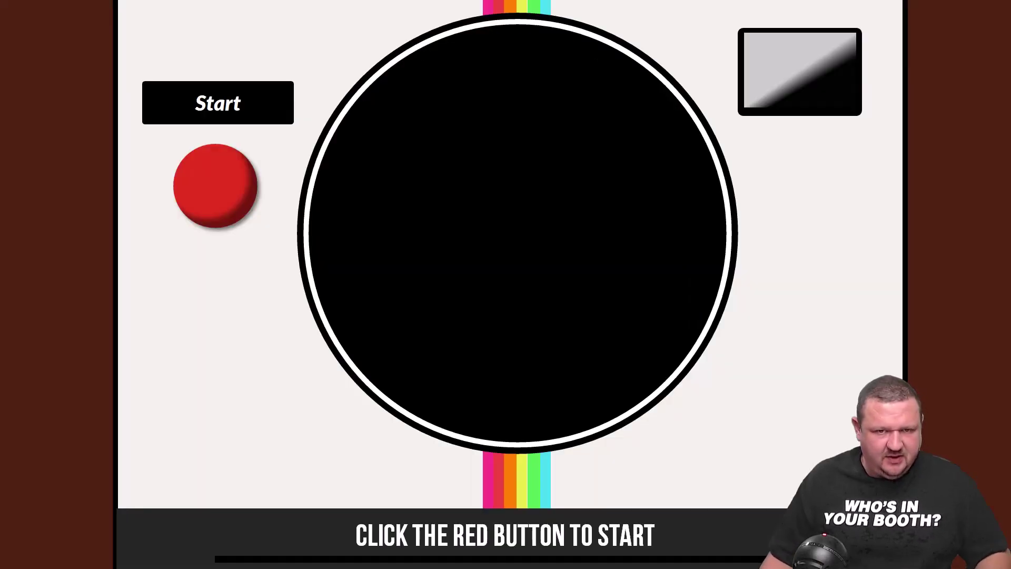
Exit the running booth back to the Retro Demo screen settings
key("Escape")
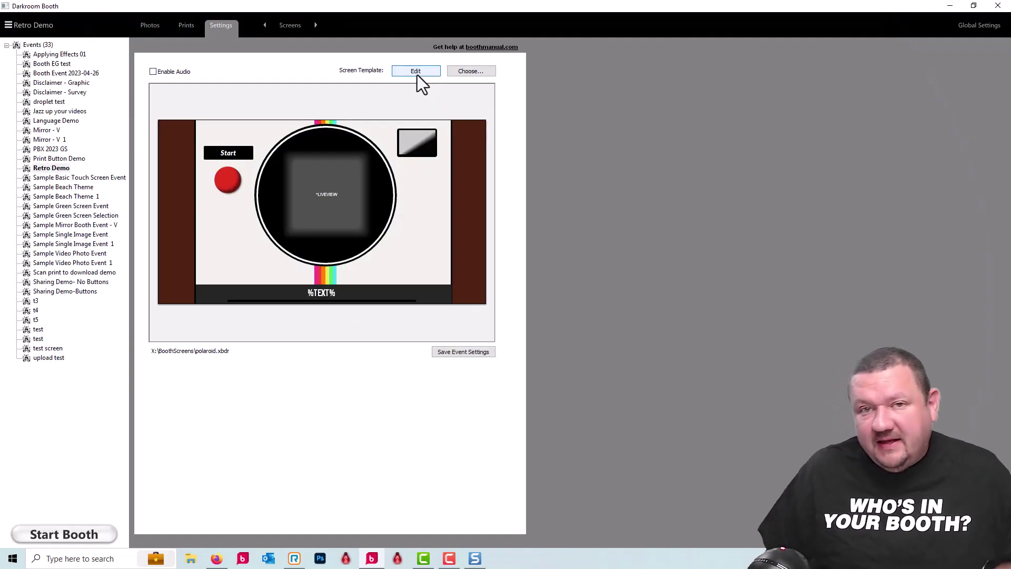
Delete the Color effect and *LIVEVIEW photo items from the polaroid screen template
left_click(417, 74)
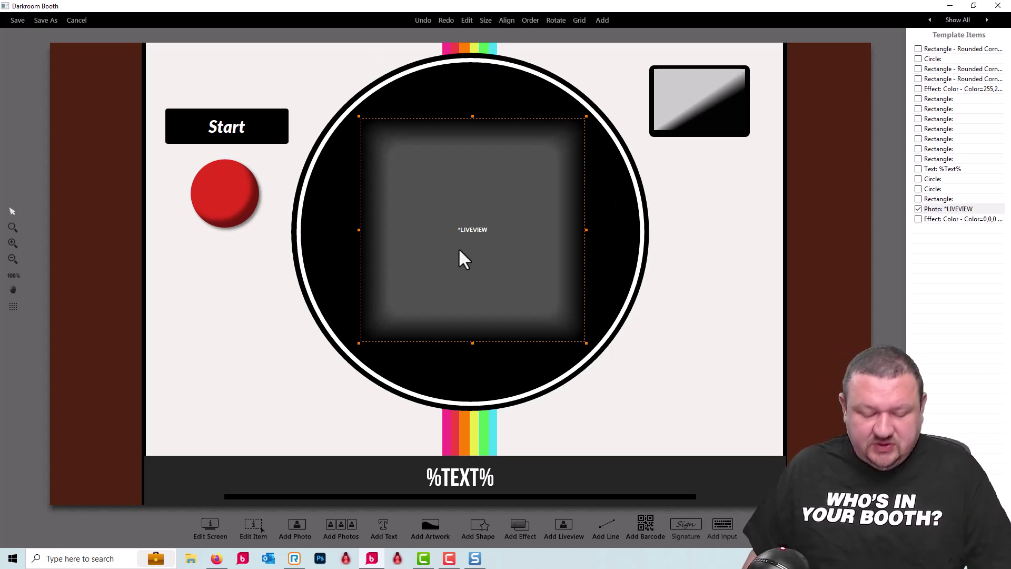
left_click(956, 221)
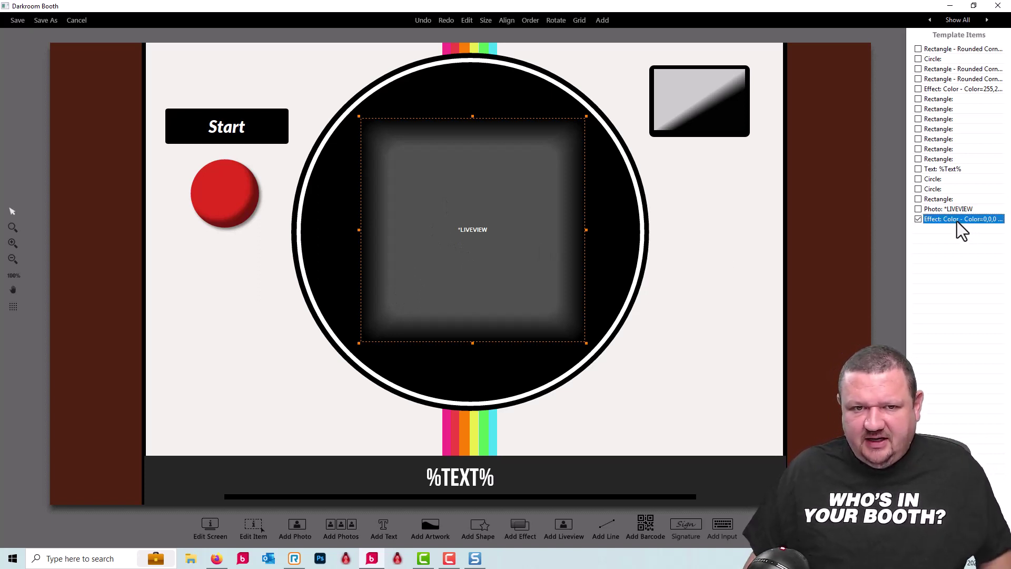
left_click(948, 207)
key("Delete")
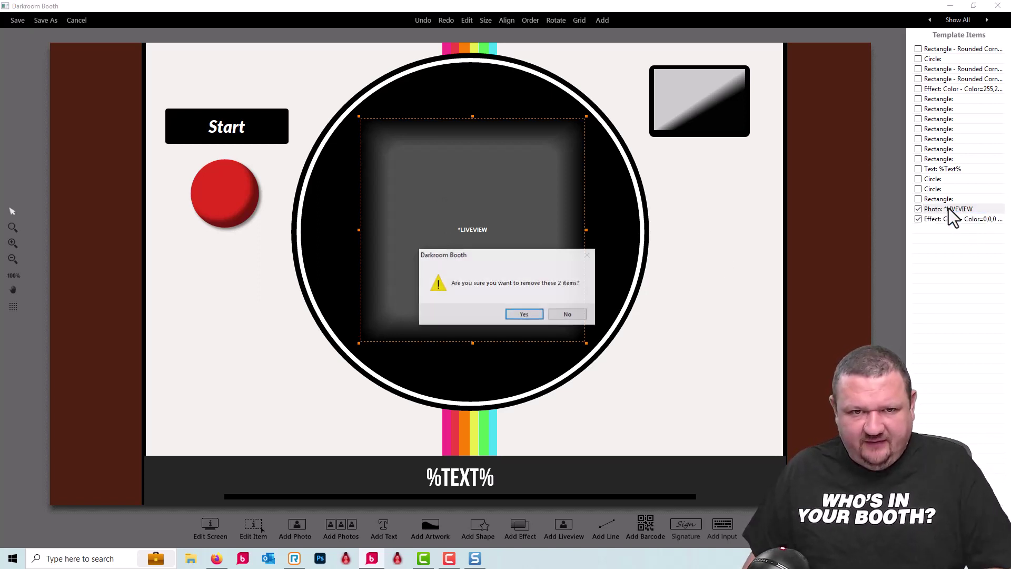
key("Return")
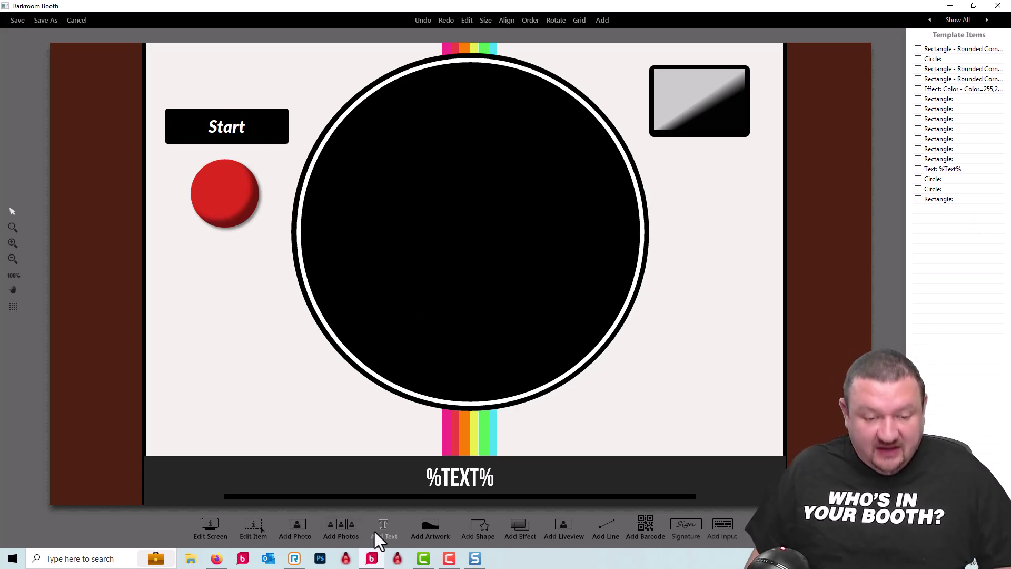
Add a new photo placeholder sized 750 by 750
left_click(304, 525)
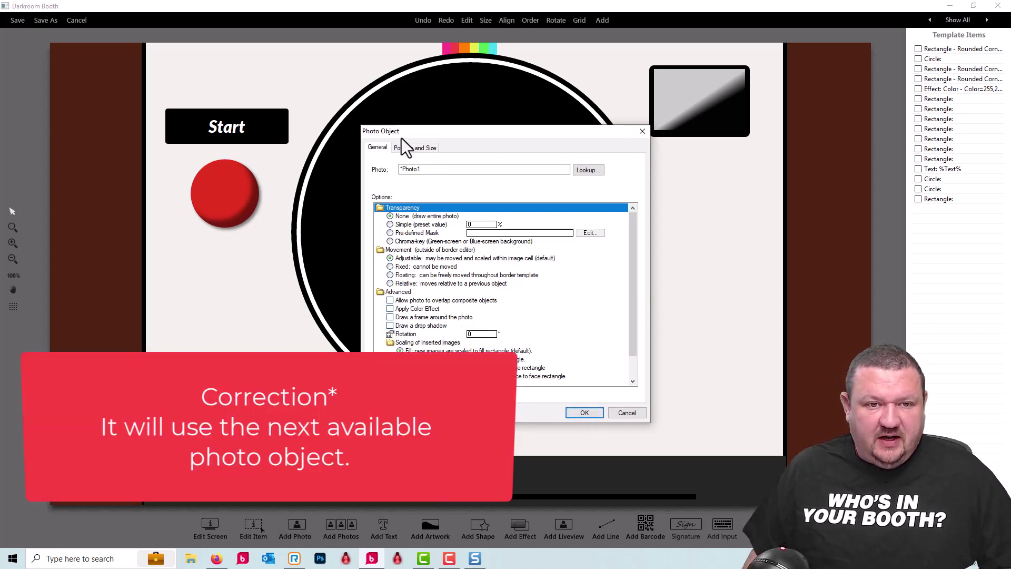
left_click(413, 147)
double_click(448, 231)
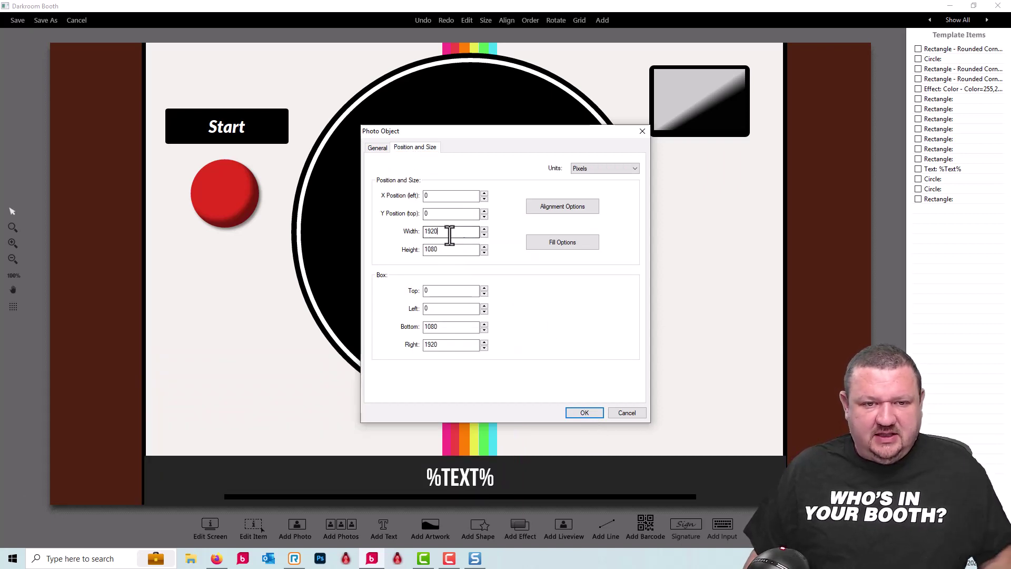
type("750")
key("Tab")
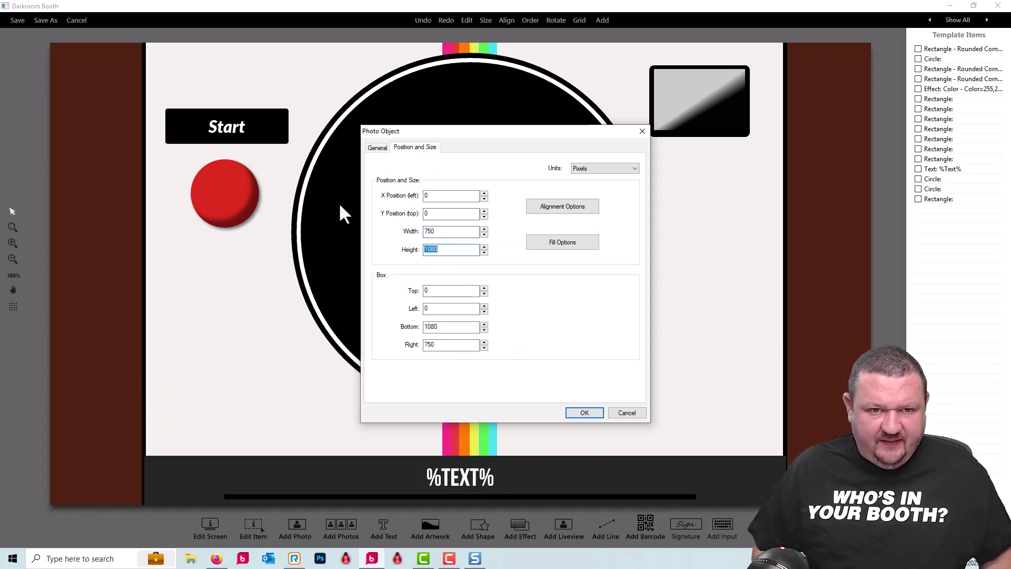
type("750")
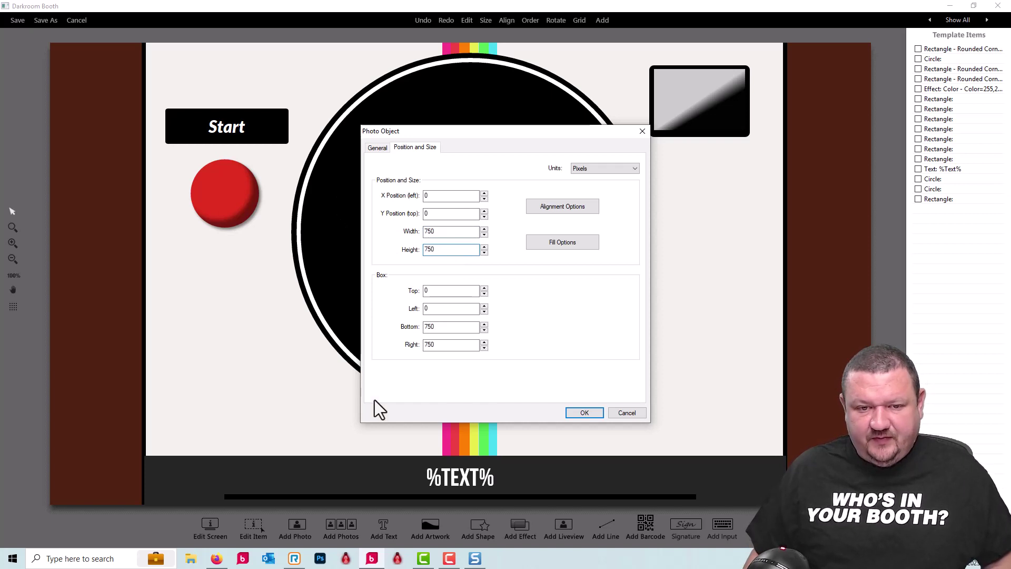
left_click(584, 413)
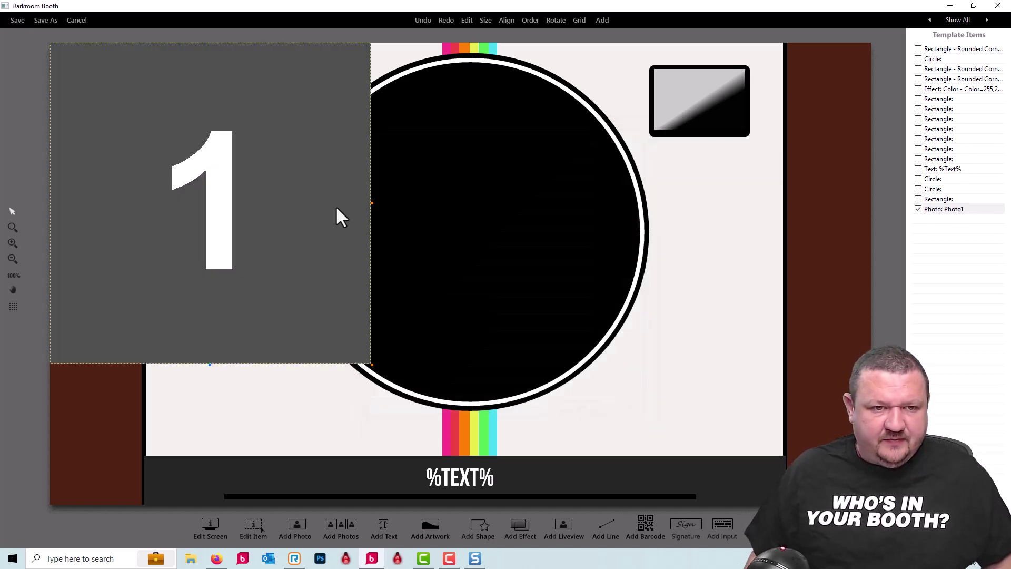
Move the photo into the lens and apply the circular pre-defined mask
left_click_drag(337, 208, 526, 224)
left_click_drag(522, 220, 512, 217)
double_click(509, 216)
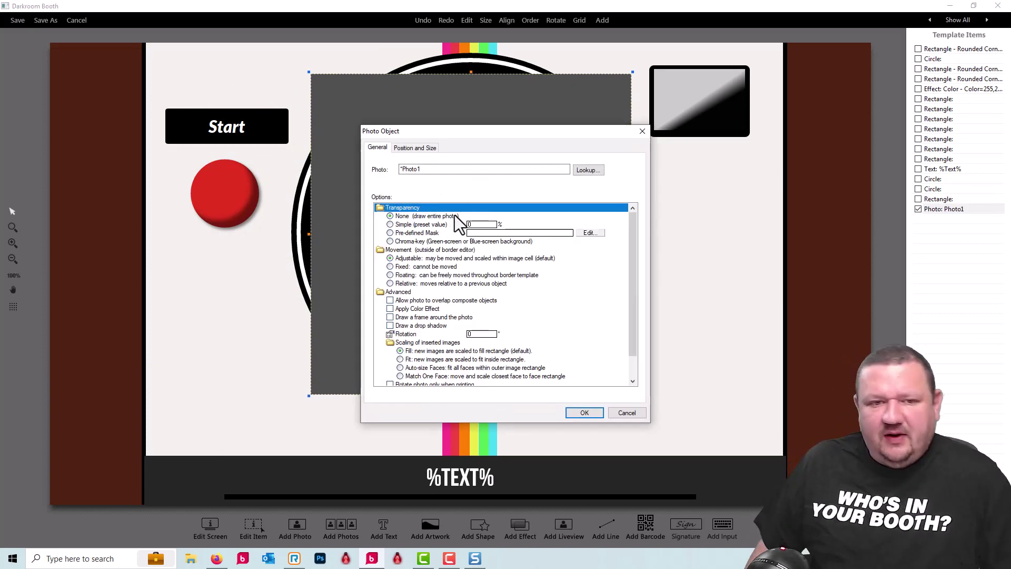
left_click(399, 235)
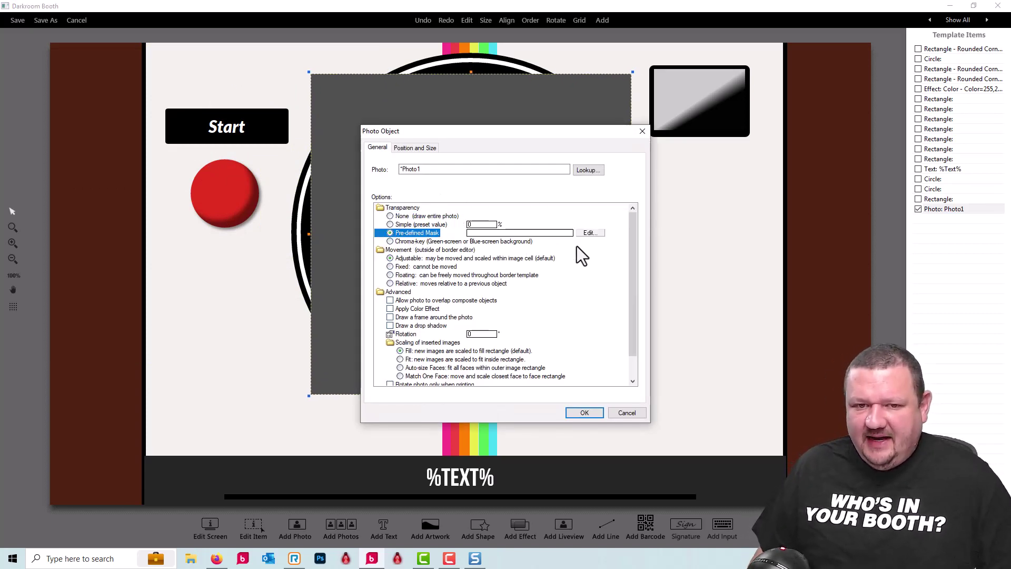
left_click(589, 233)
left_click(318, 316)
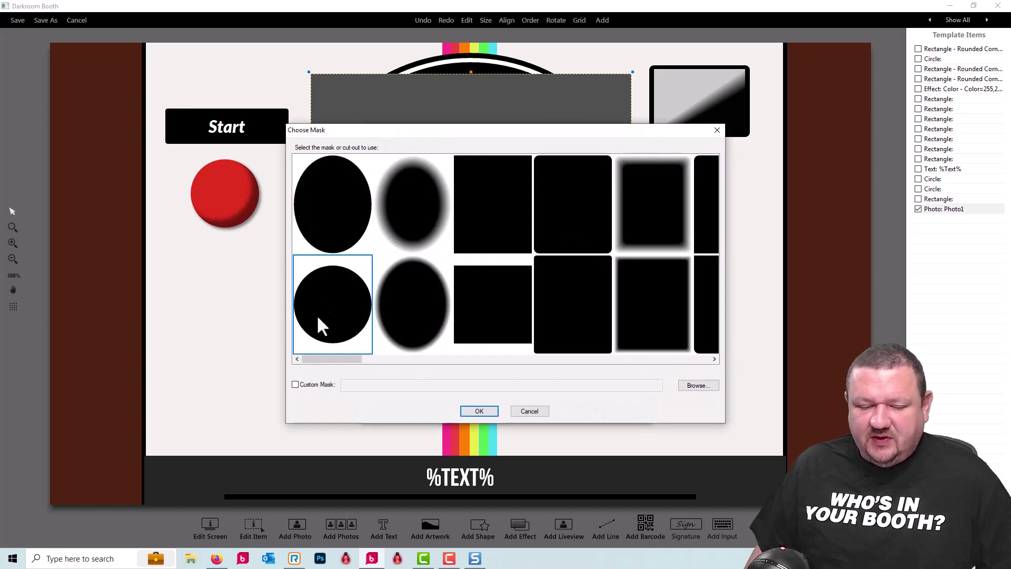
left_click(494, 413)
left_click(581, 412)
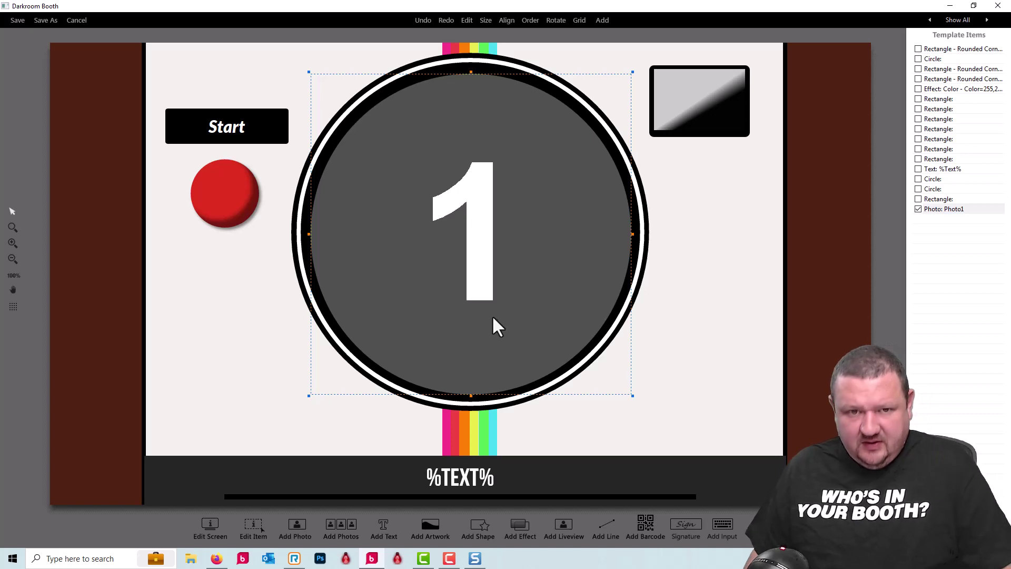
Nudge the round photo to centre it inside the lens ring
key("Up")
key("Up")
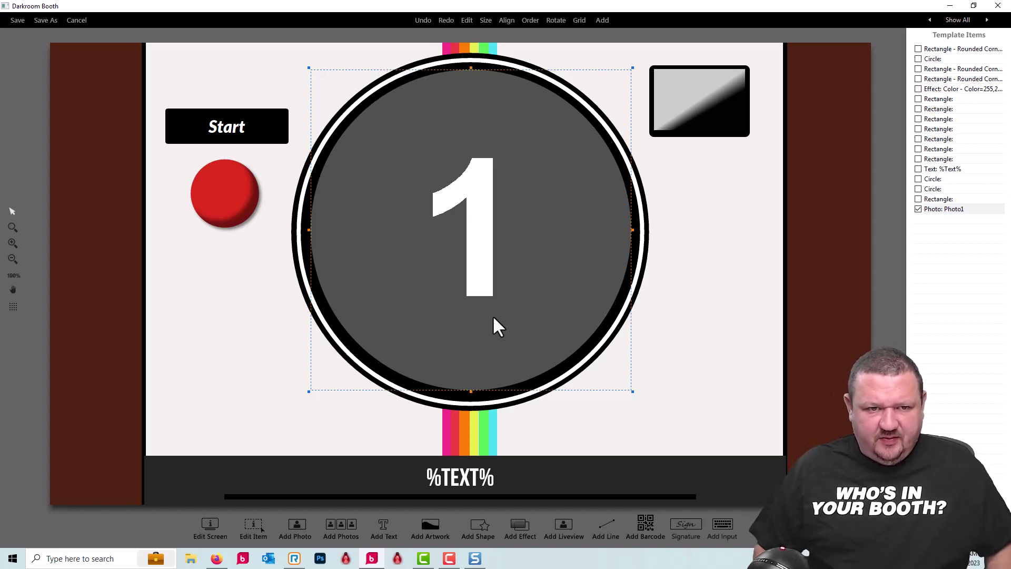
key("Down")
key("Down")
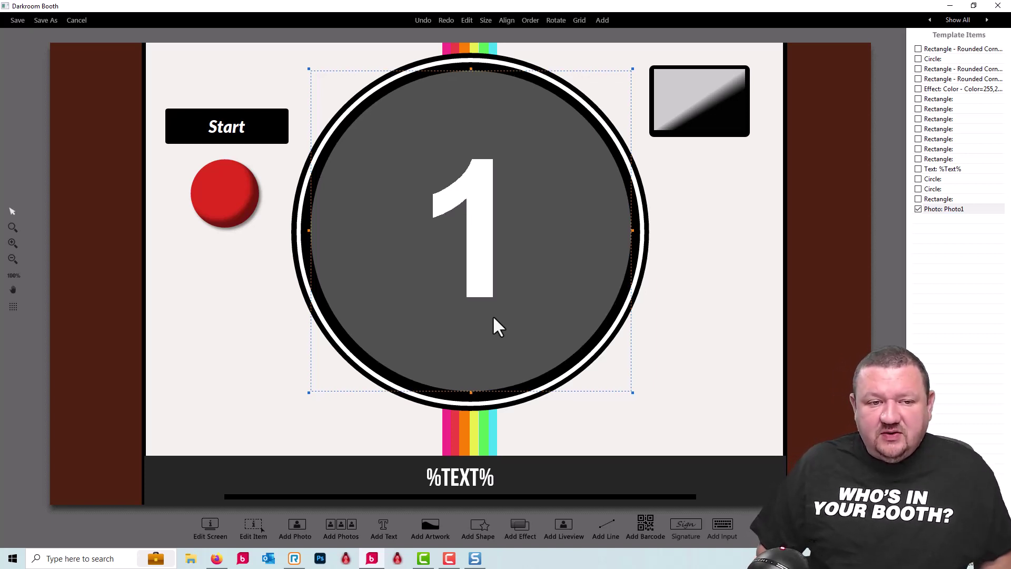
key("shift+Left")
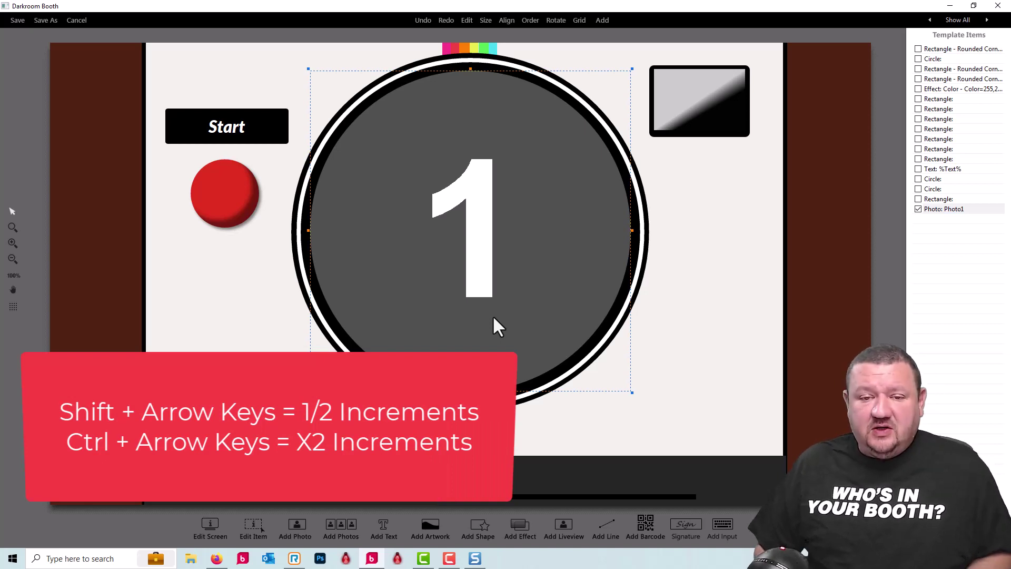
key("ctrl+Down")
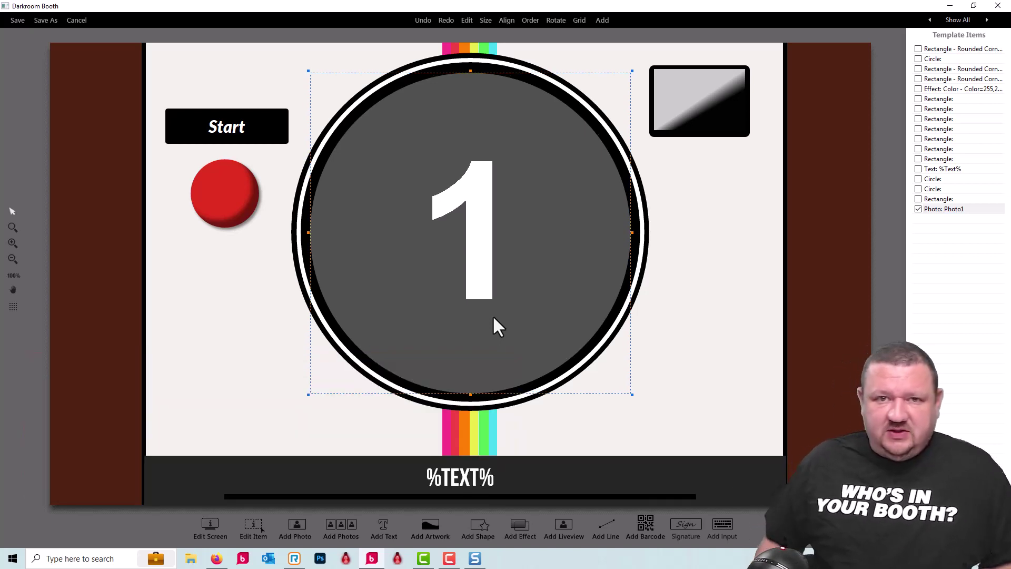
Save the edited polaroid screen template and close the editor
left_click(11, 18)
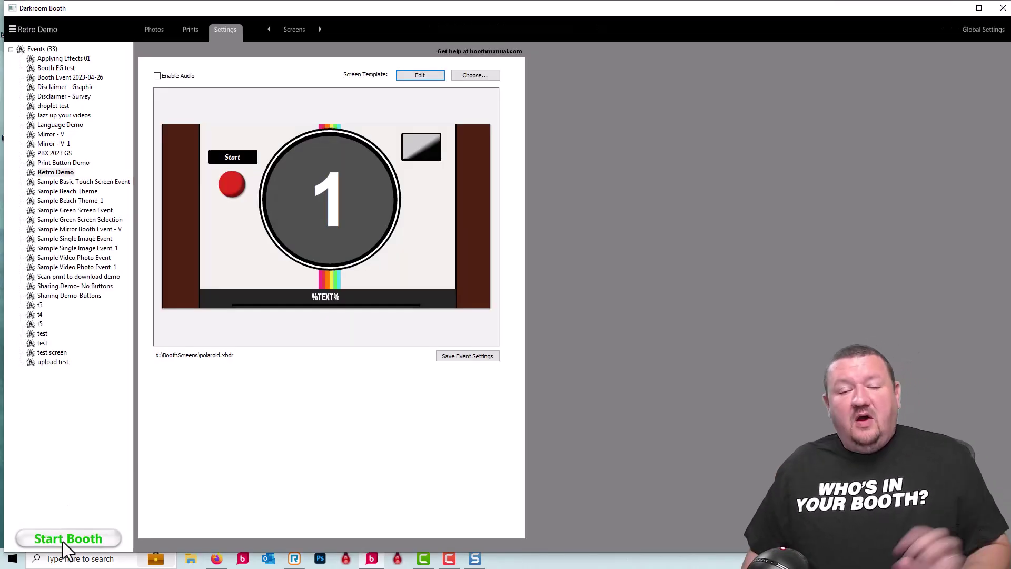